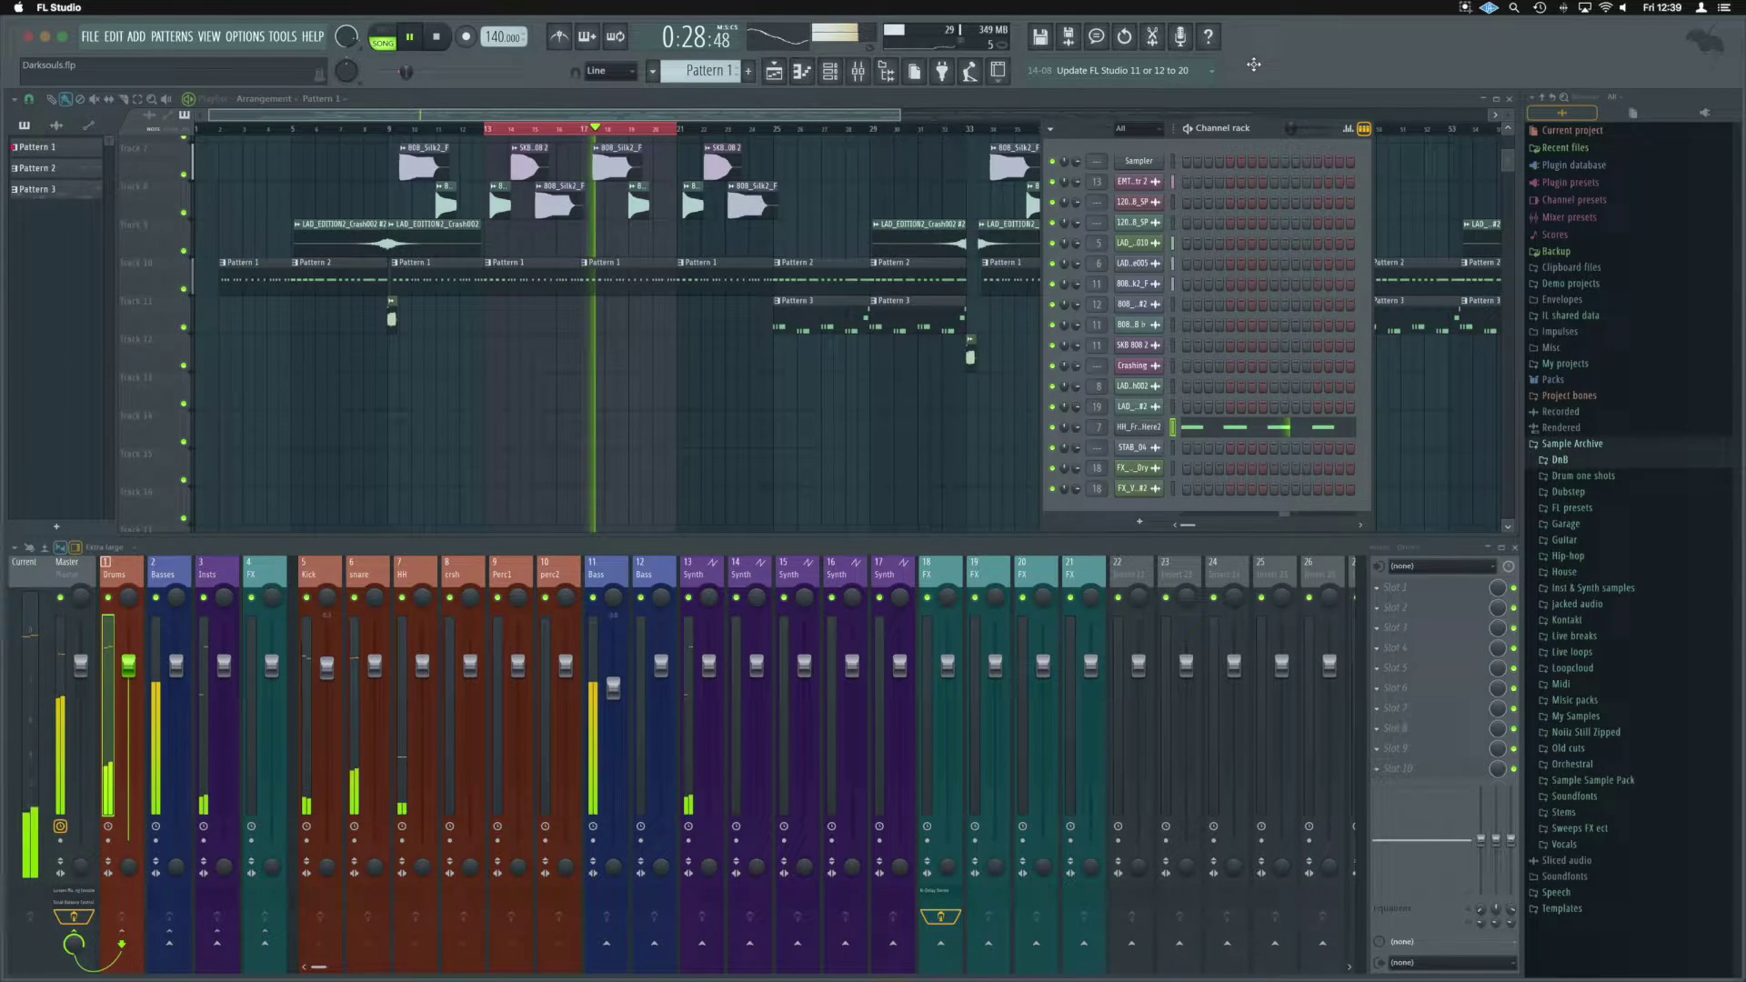
Stop playback of the Darksouls song in the playlist
key("space")
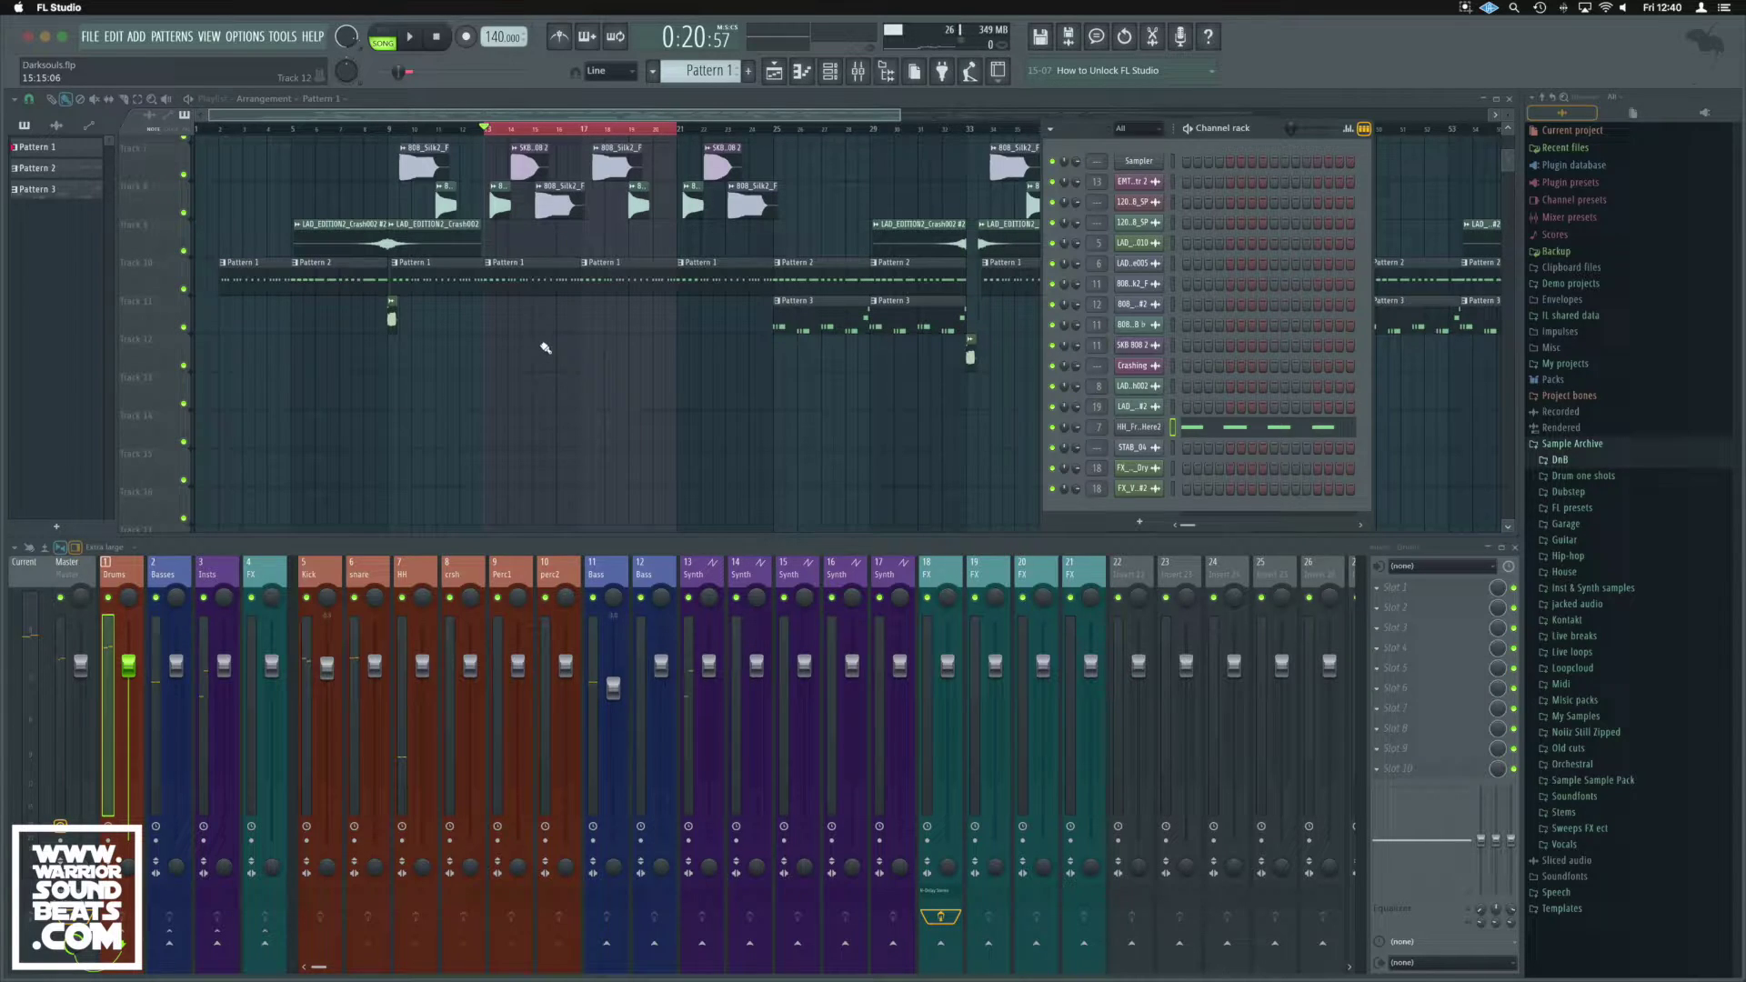
Open the HH_FromHere2 pattern in the piano roll and play it alone in PAT mode, then stop
left_click(530, 279)
double_click(531, 279)
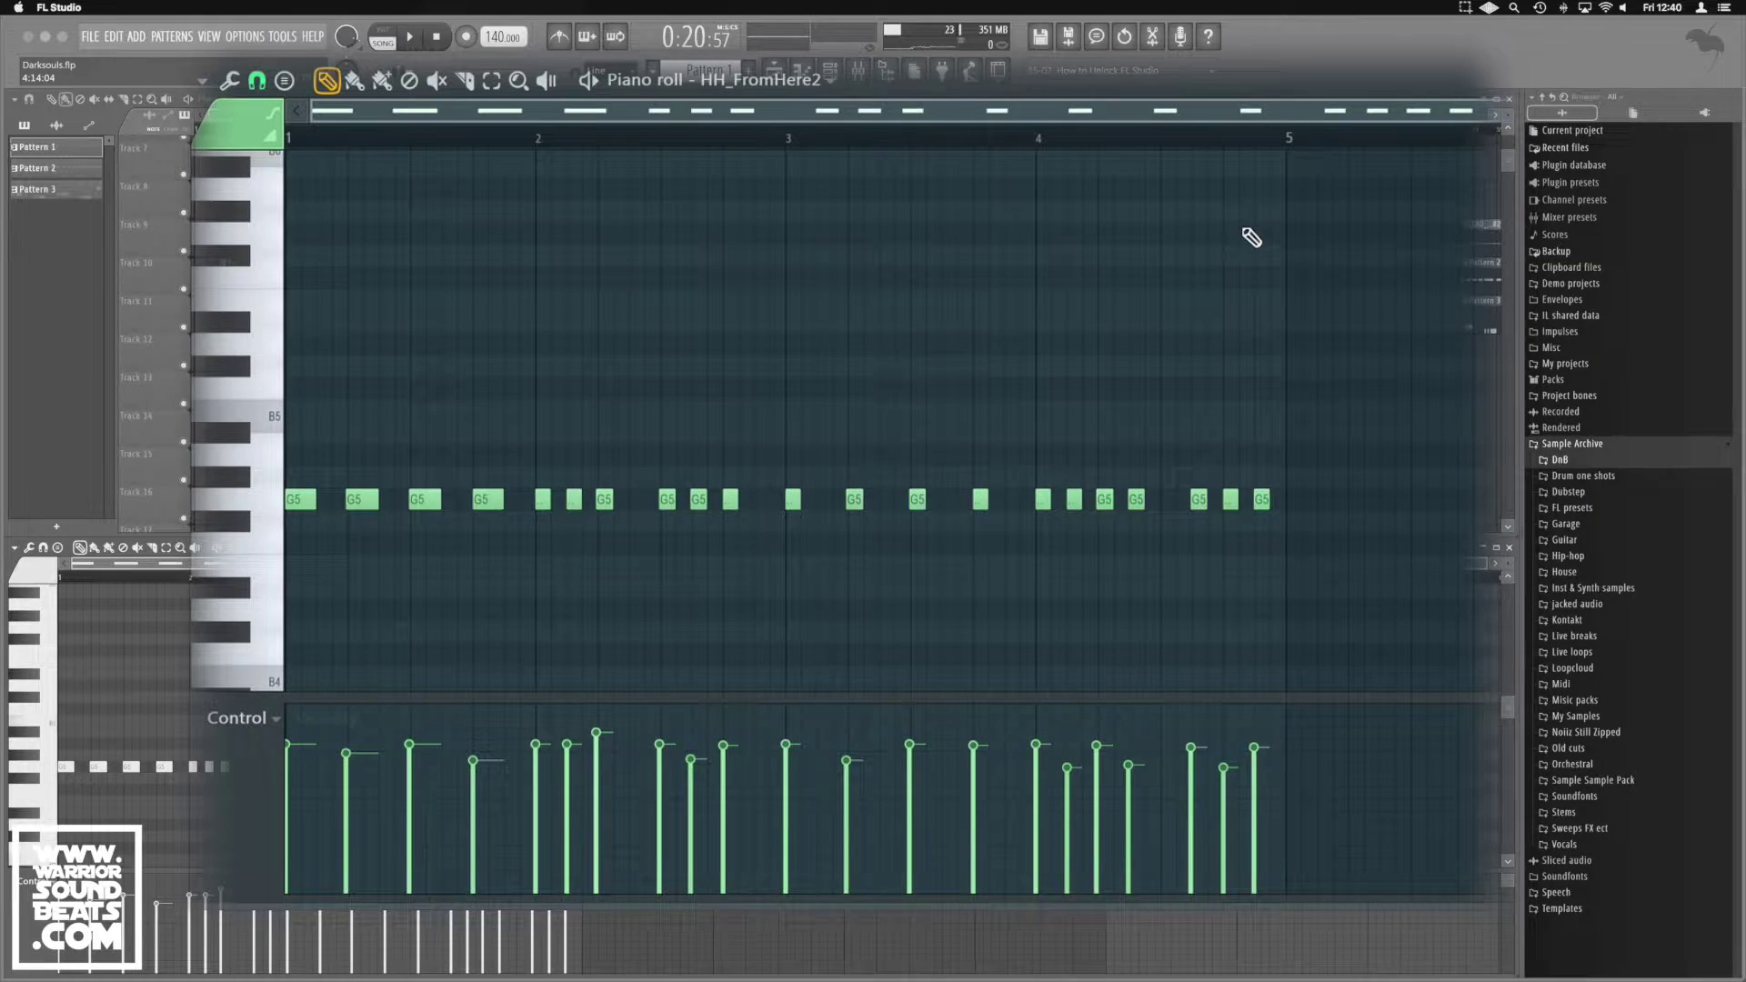
key("space")
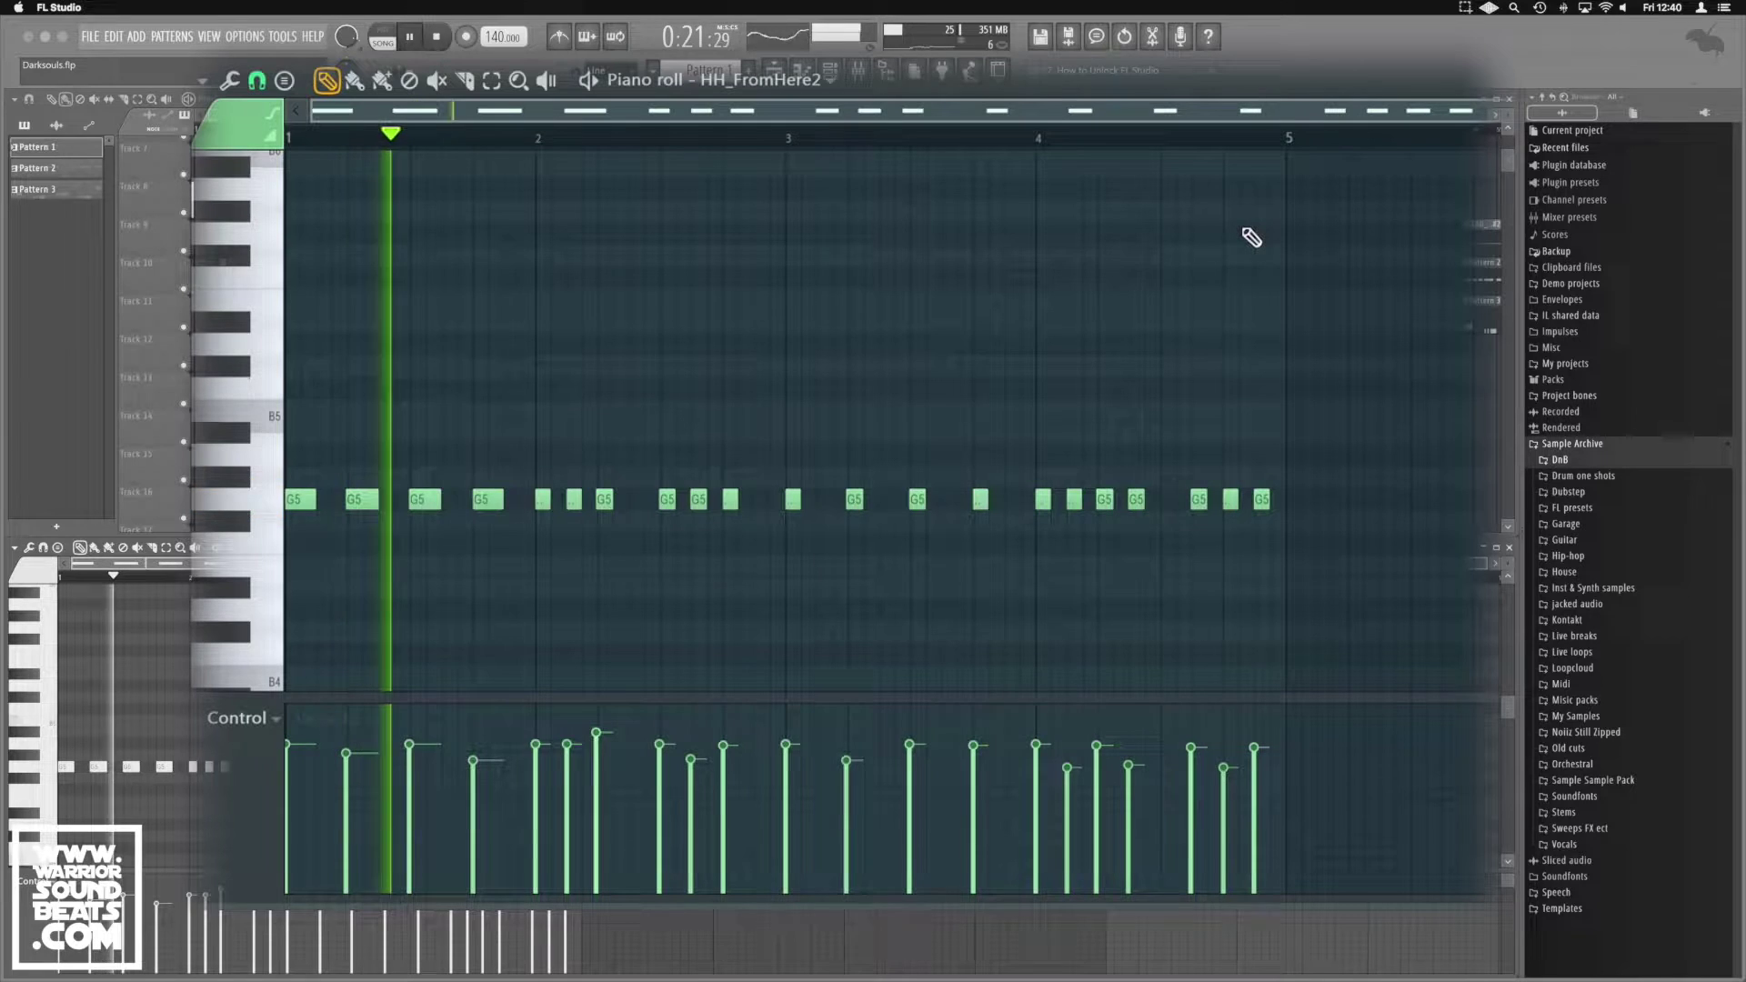
key("l")
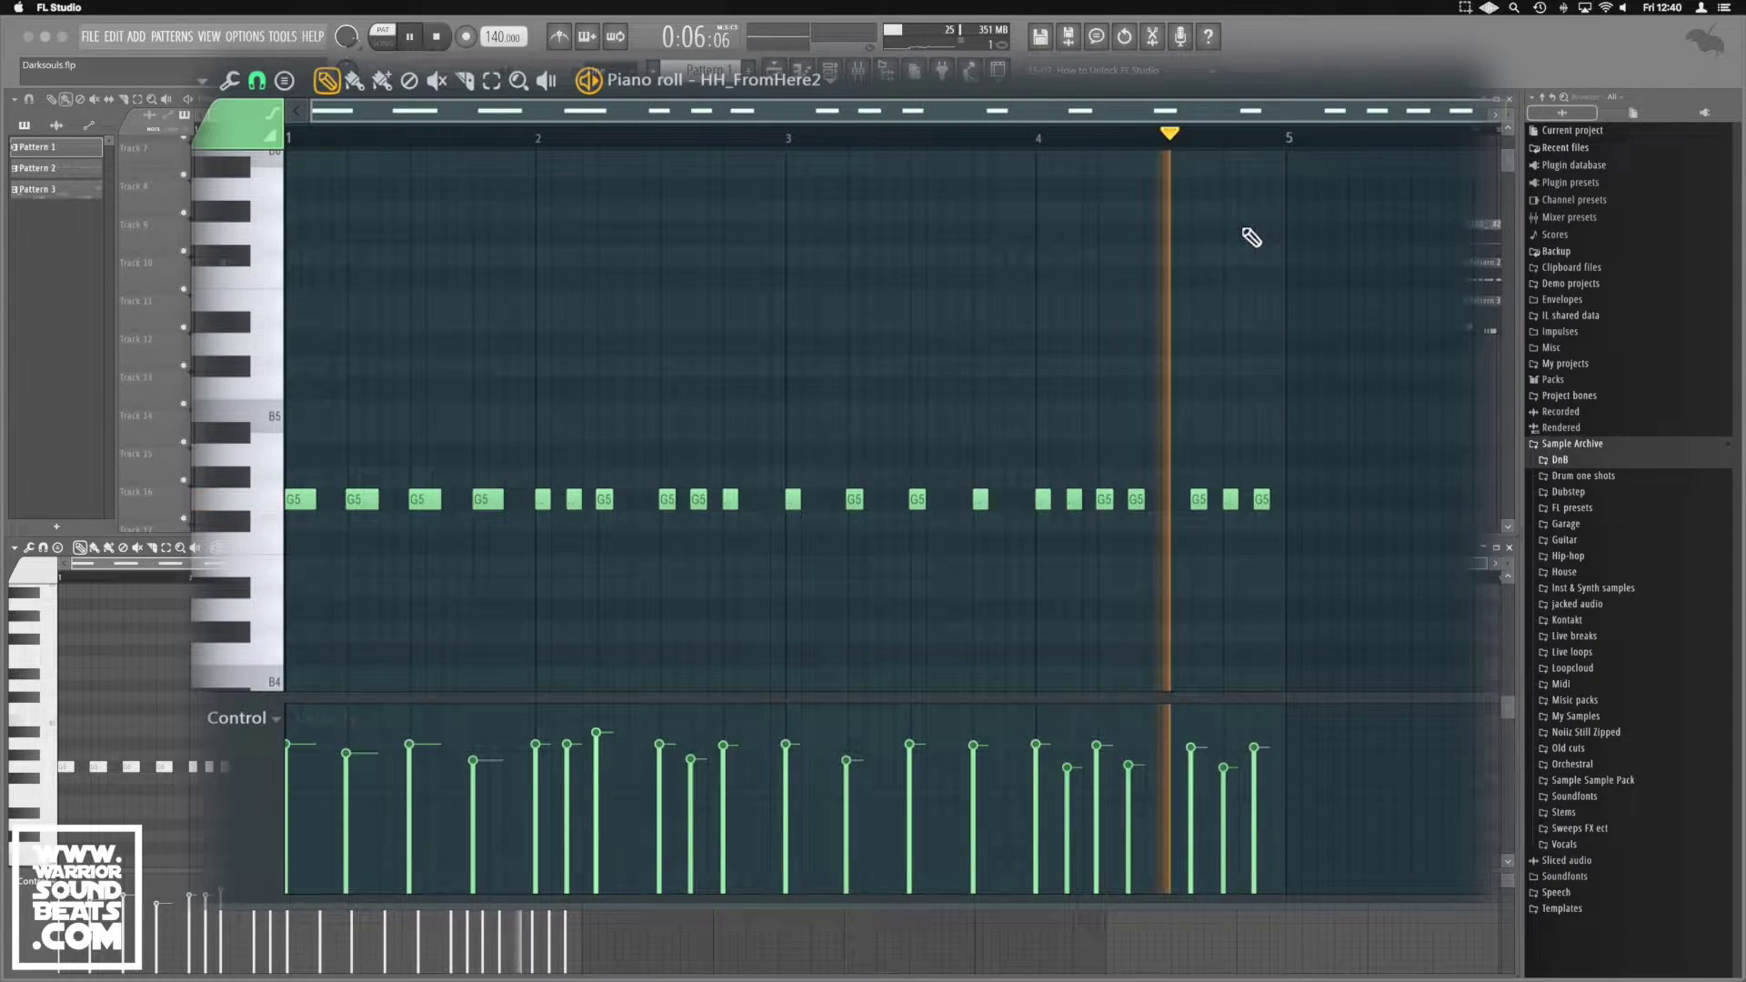
key("space")
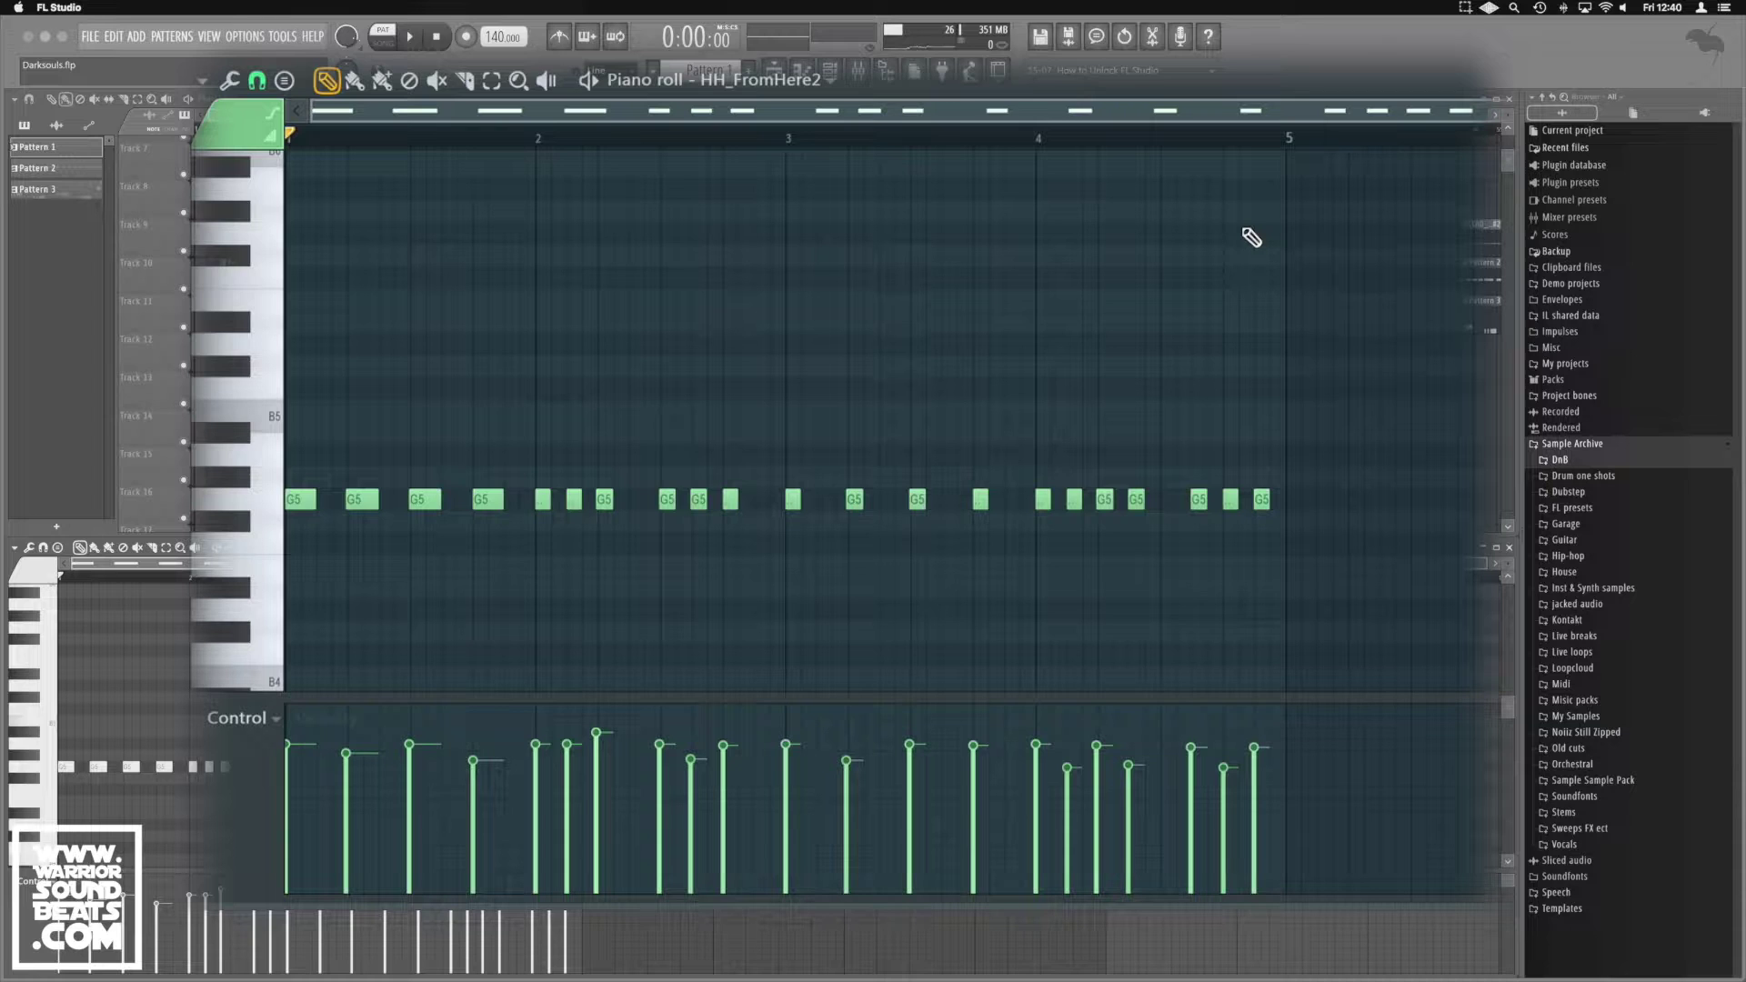
Reveal the Tools submenu in the piano roll's options menu
left_click(202, 82)
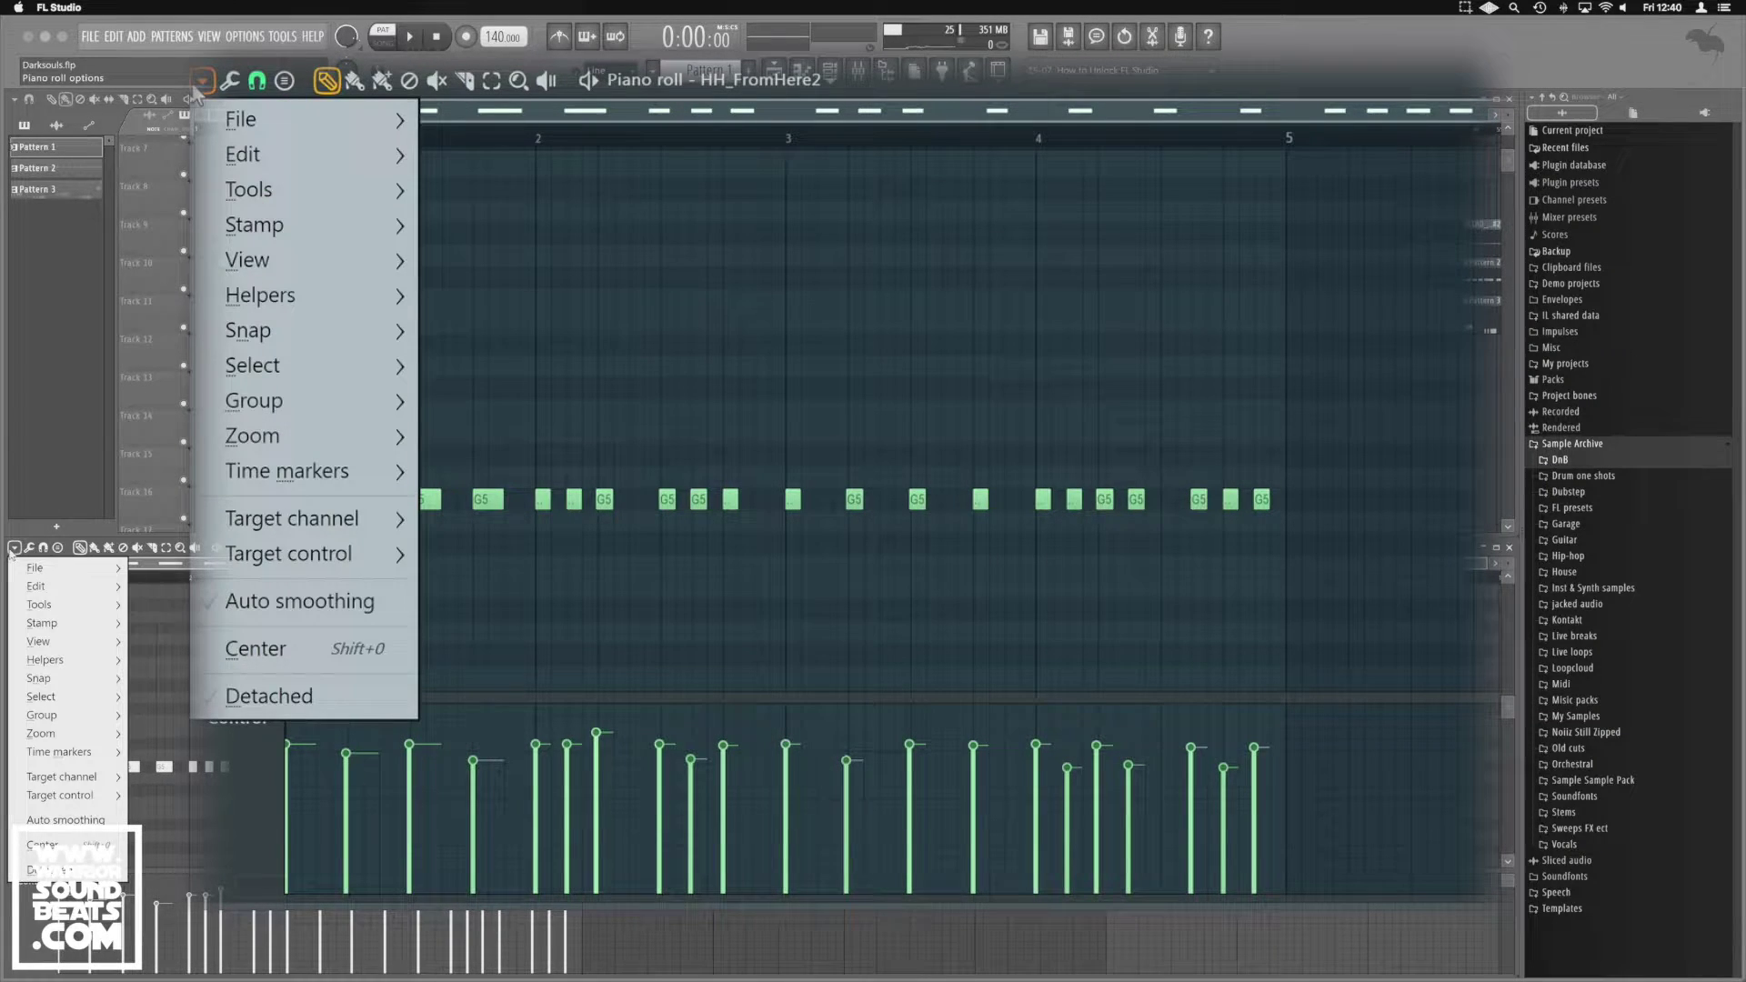
mouse_move(292, 189)
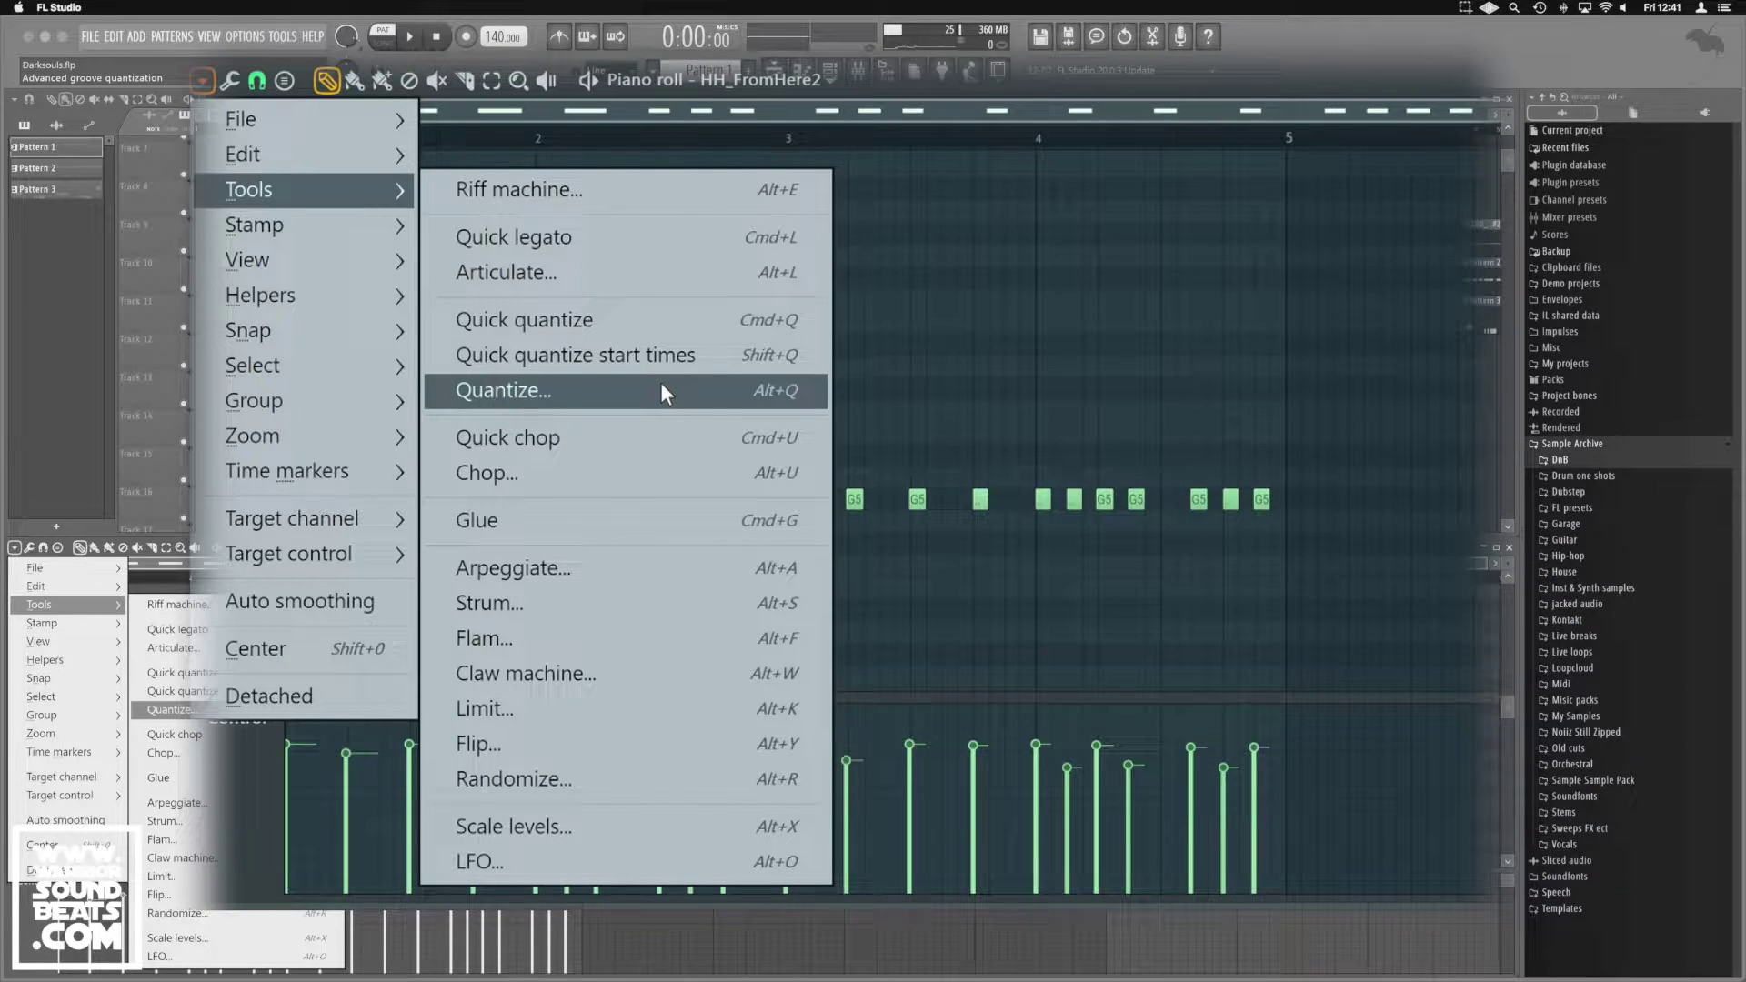
Open the Quantize tool (Alt+Q) showing 16_drummer swing 2 and move its window into view
left_click(661, 389)
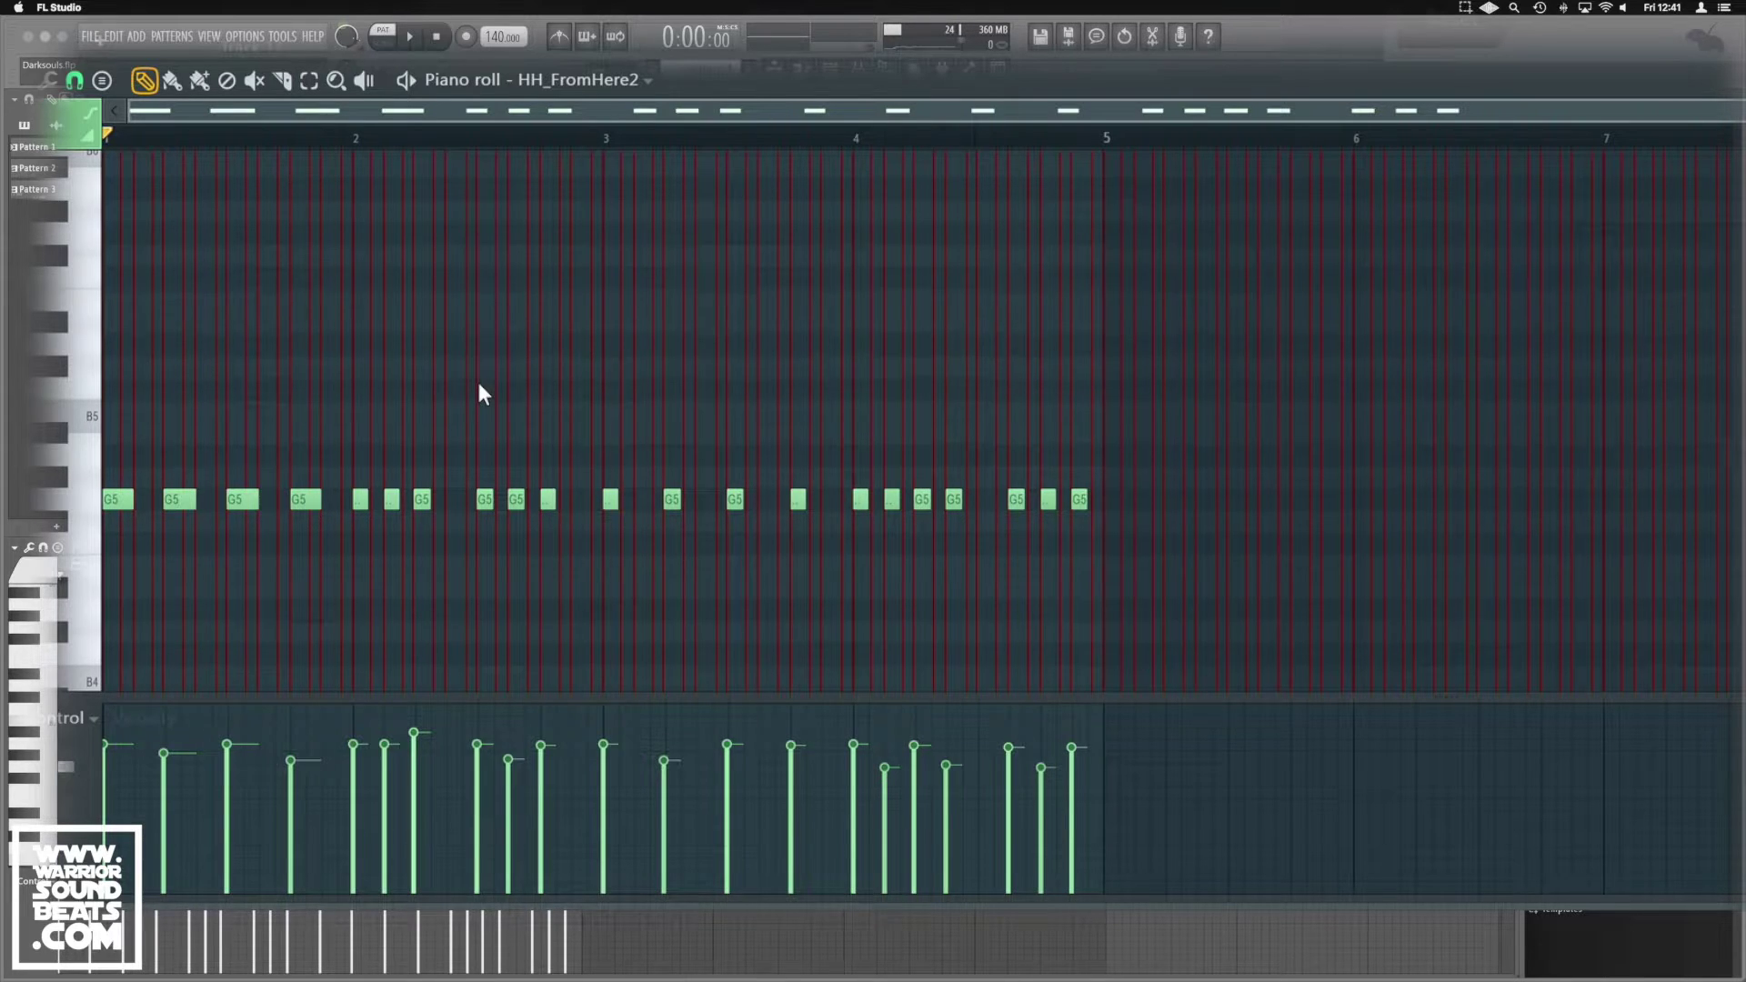
key("alt+q")
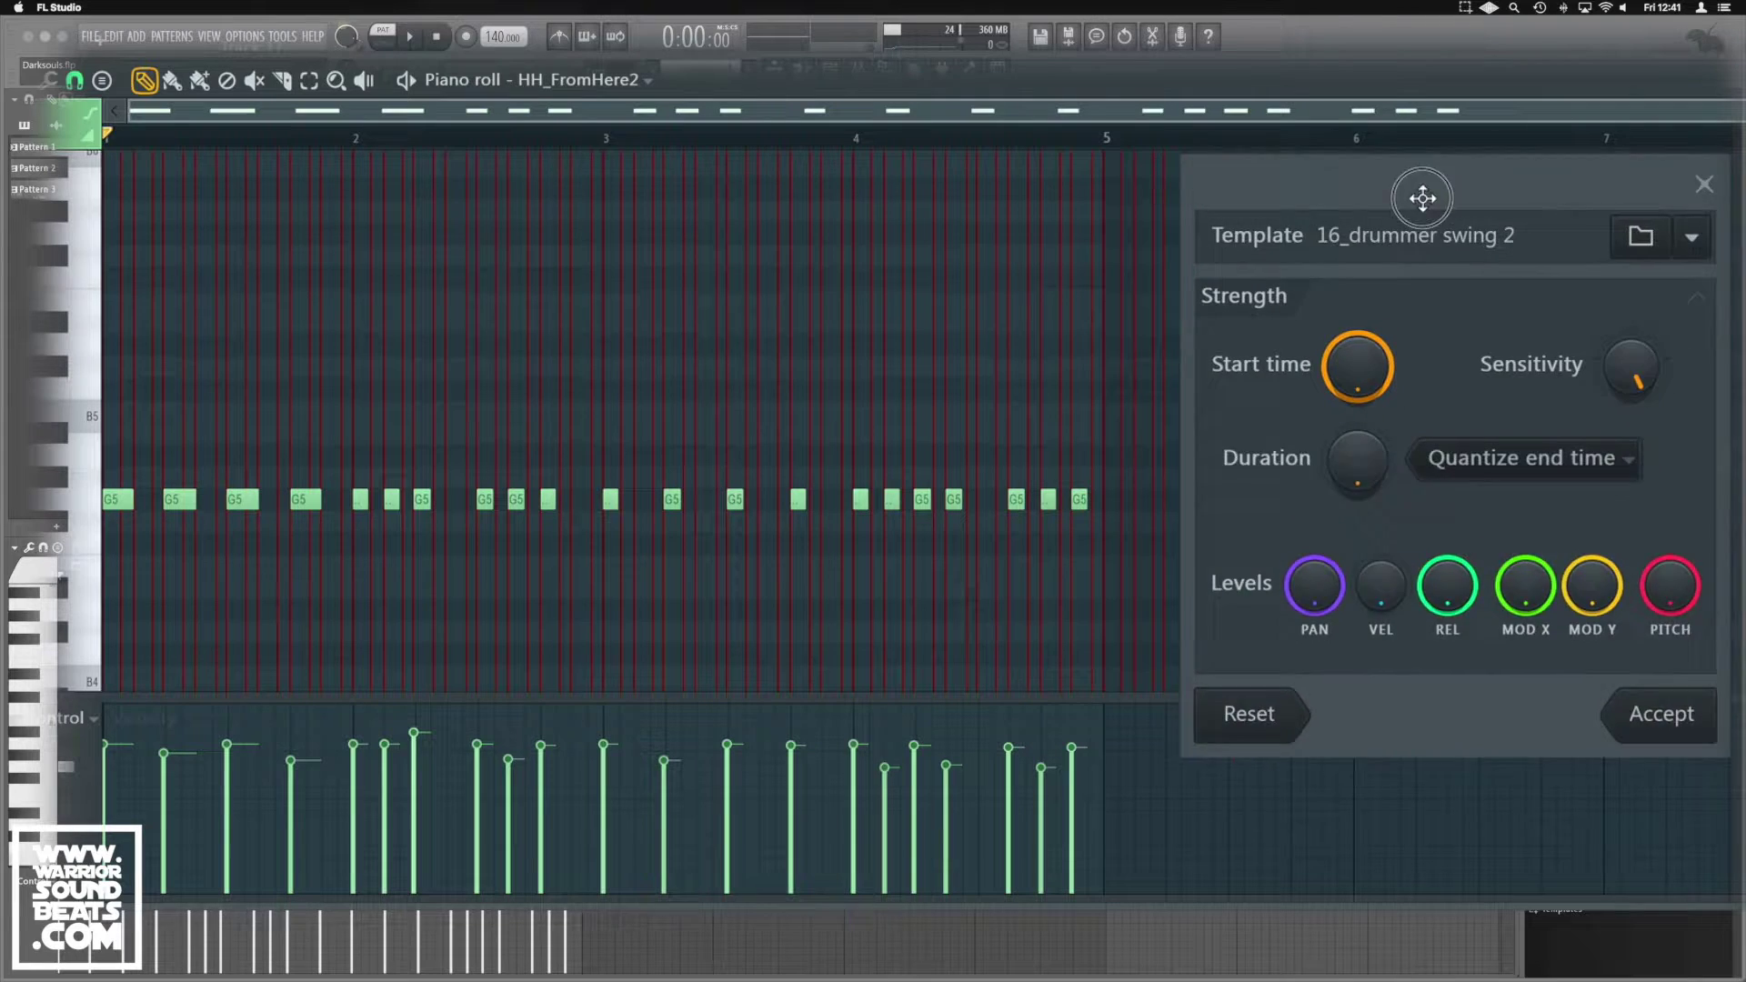
left_click_drag(1423, 195, 1377, 141)
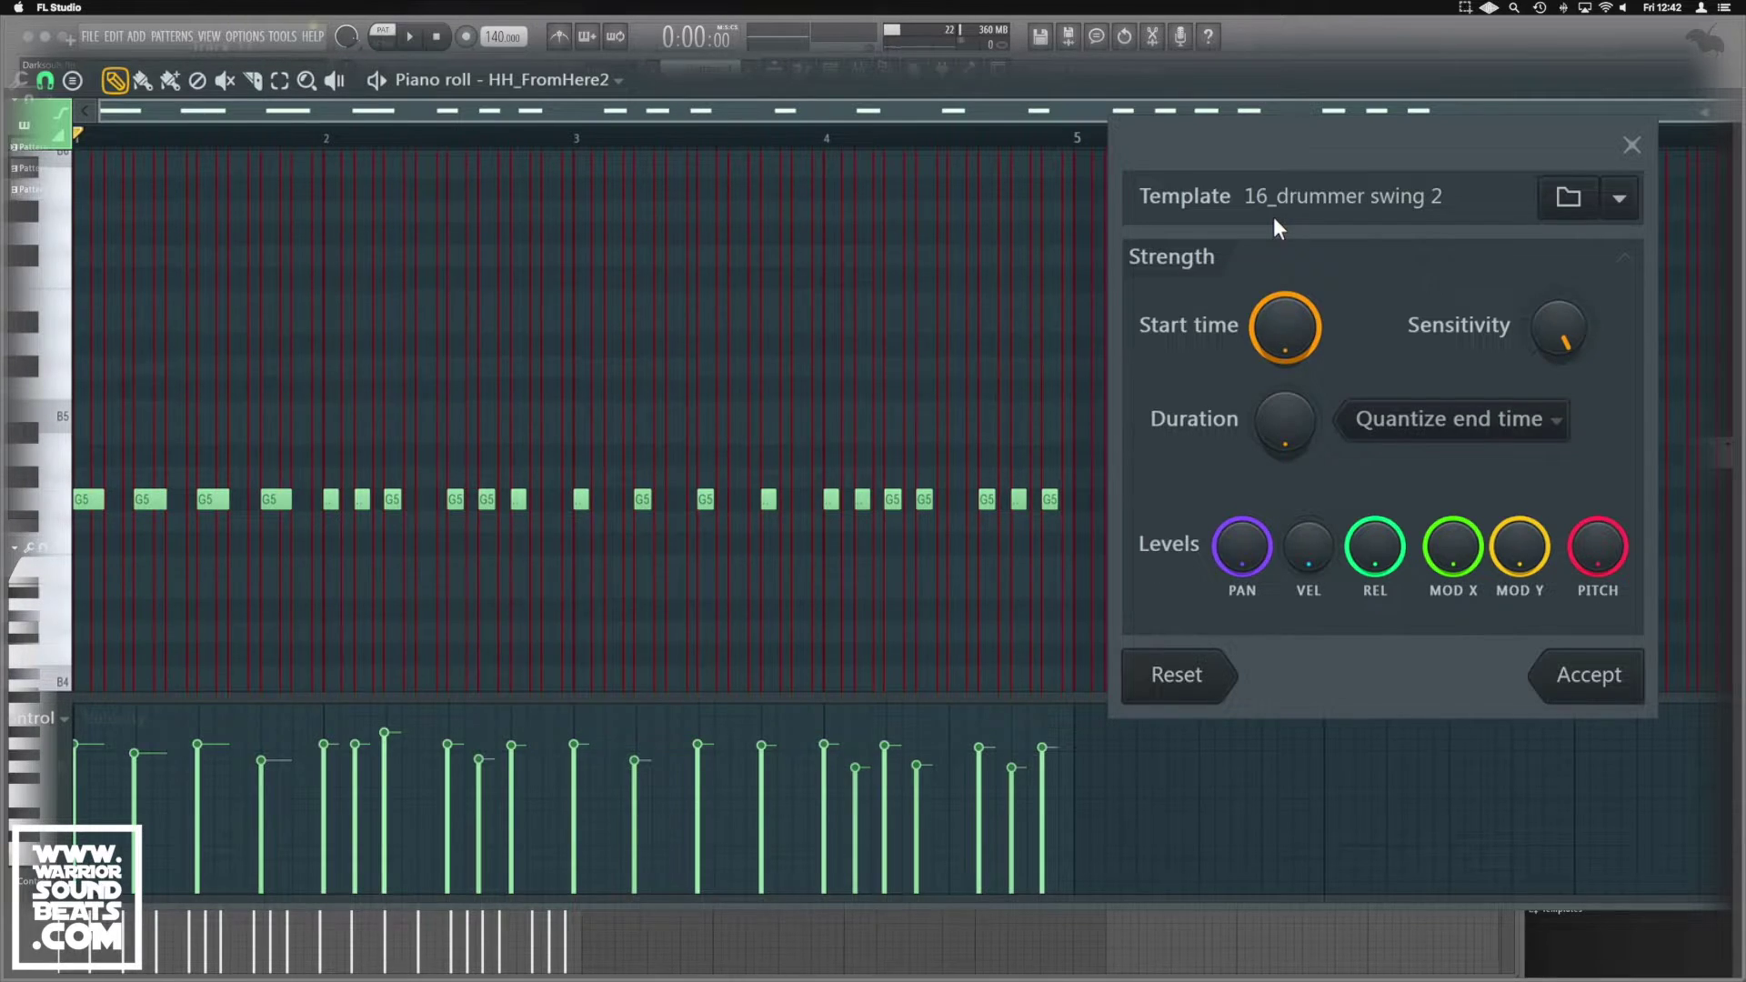
Browse the .fsc groove template files, cancel, and open the Template dropdown list
left_click(1583, 215)
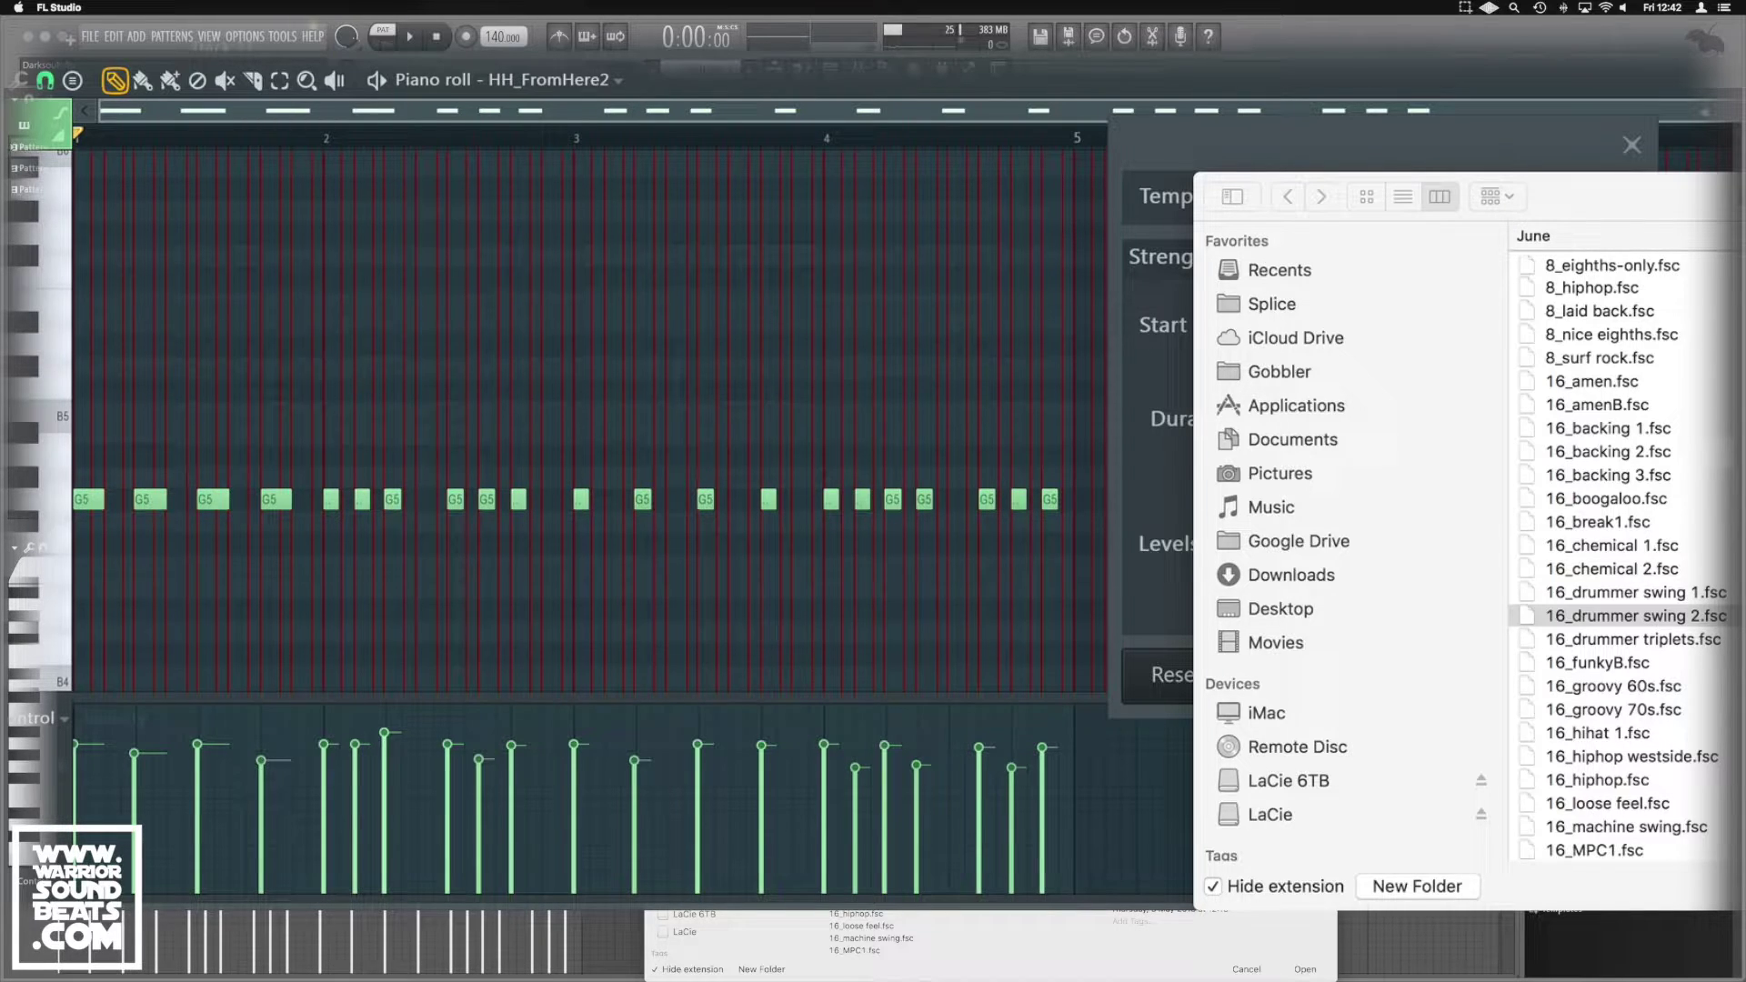
left_click(1305, 970)
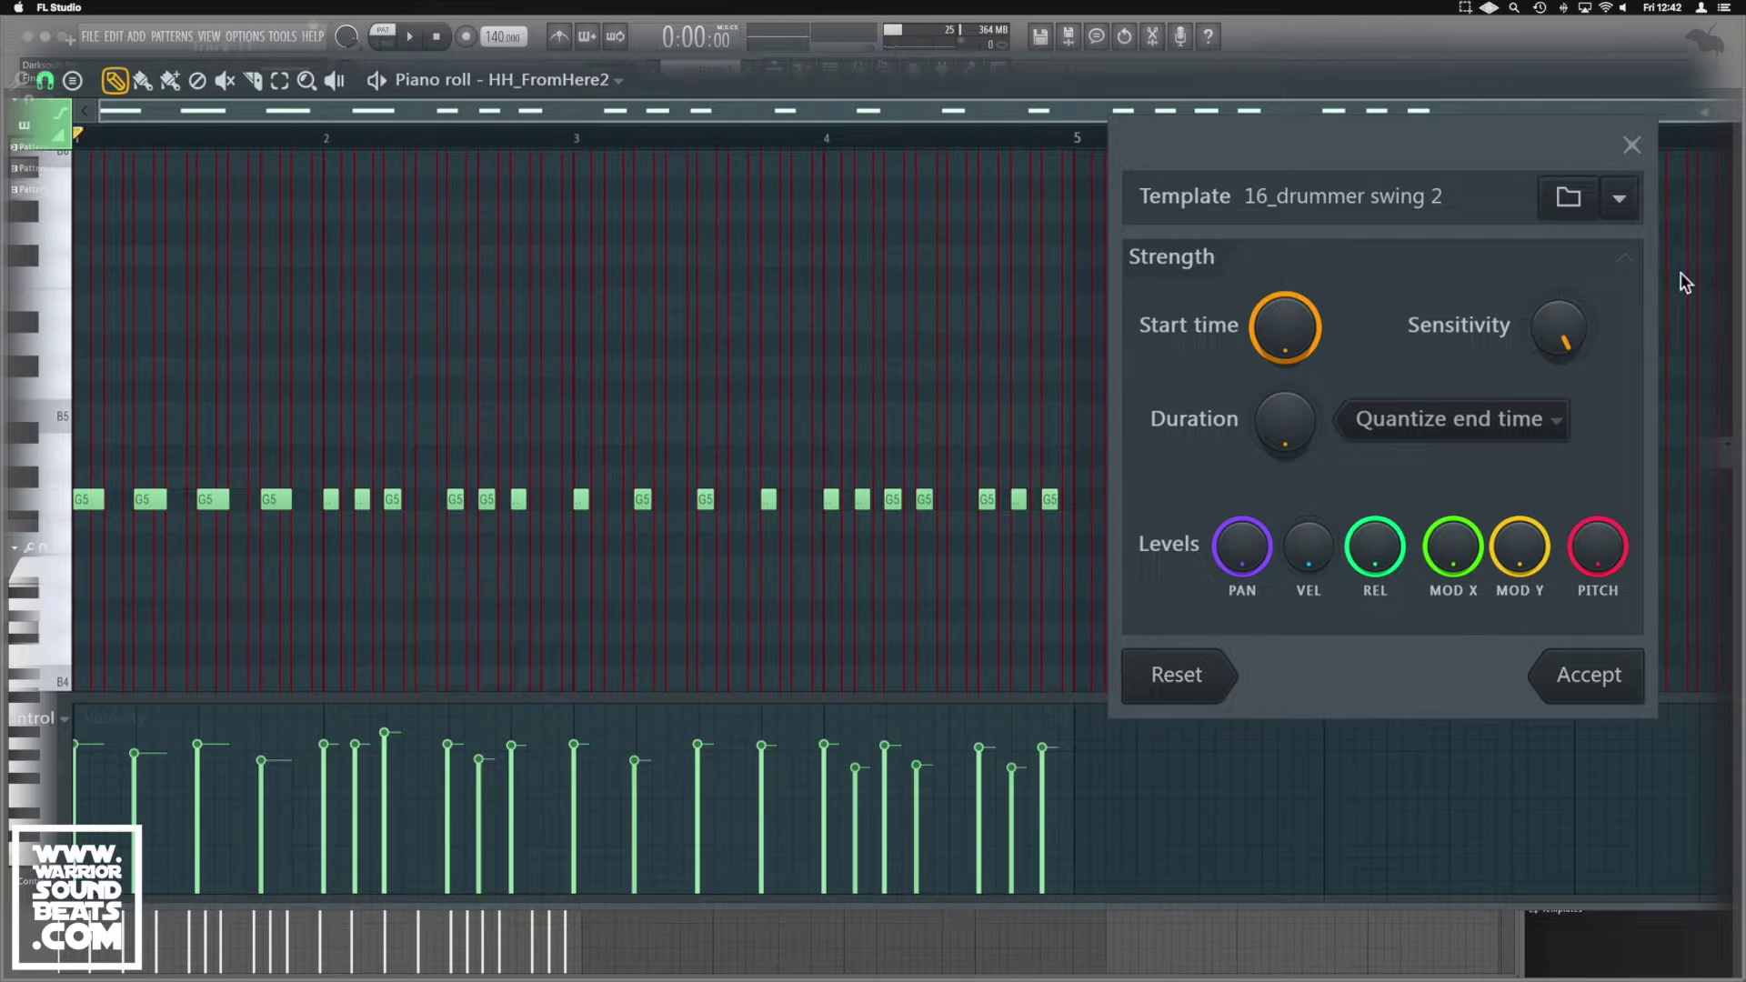
left_click(1617, 195)
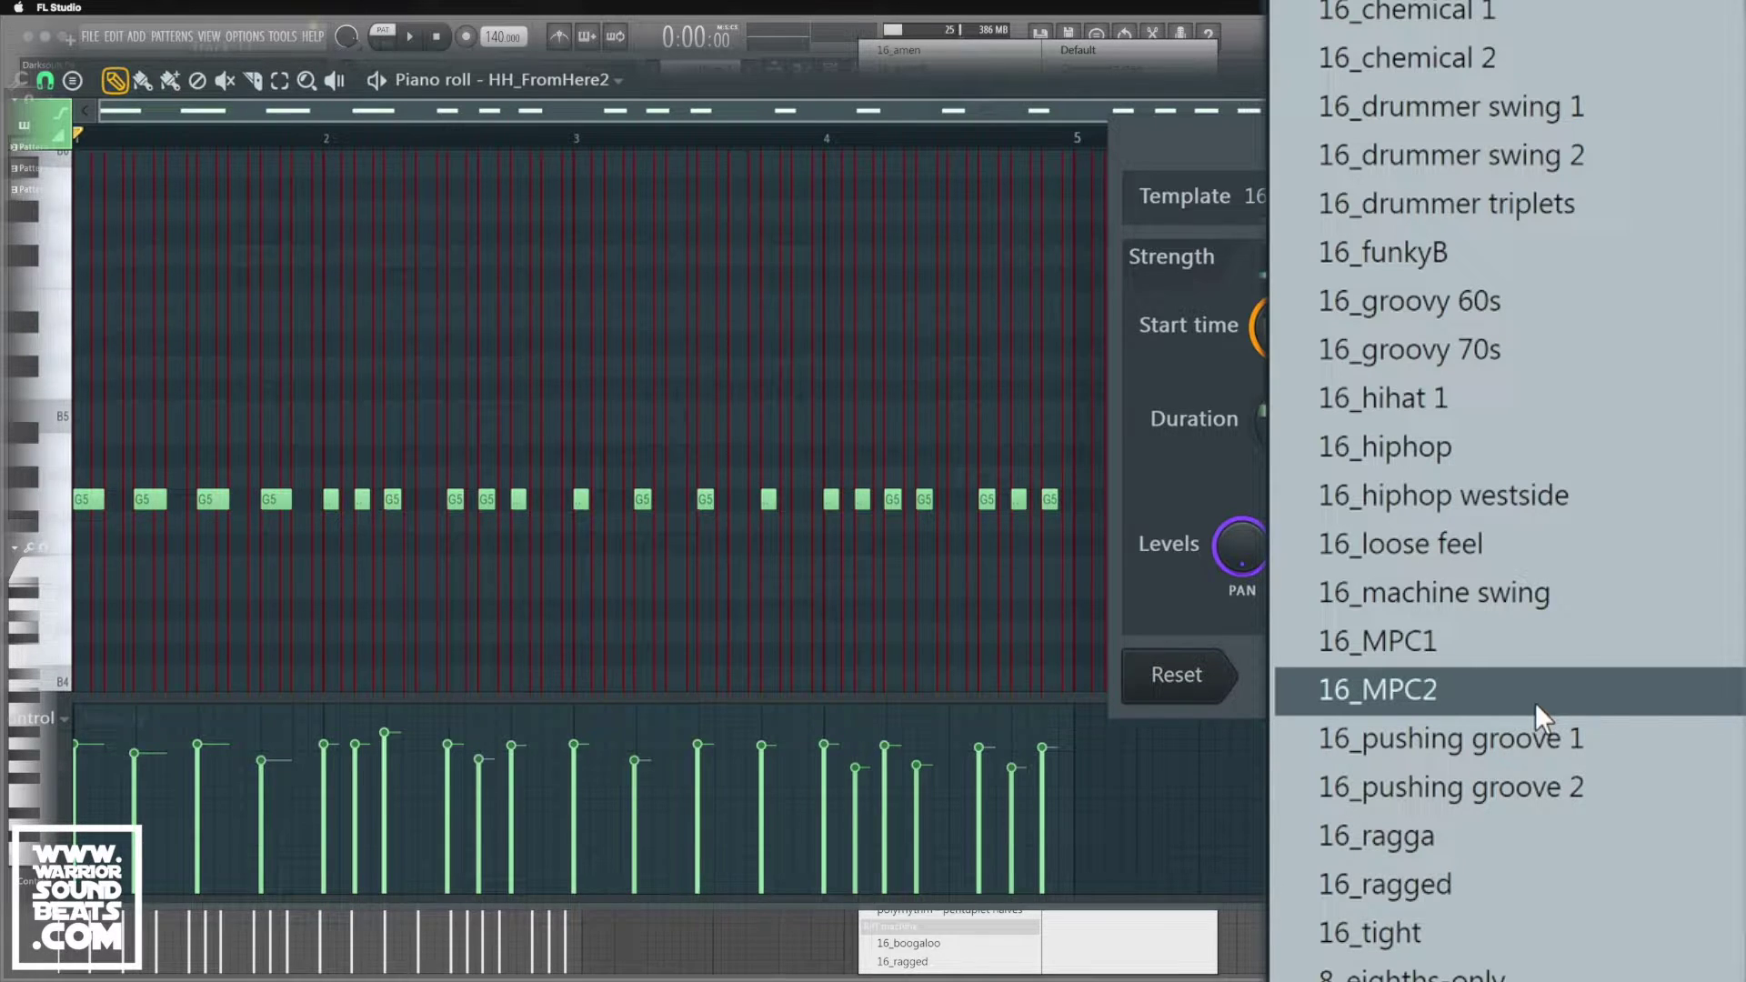
Load 16_MPC2, play the pattern, and compare it with 16_drummer swing 2
left_click(1536, 703)
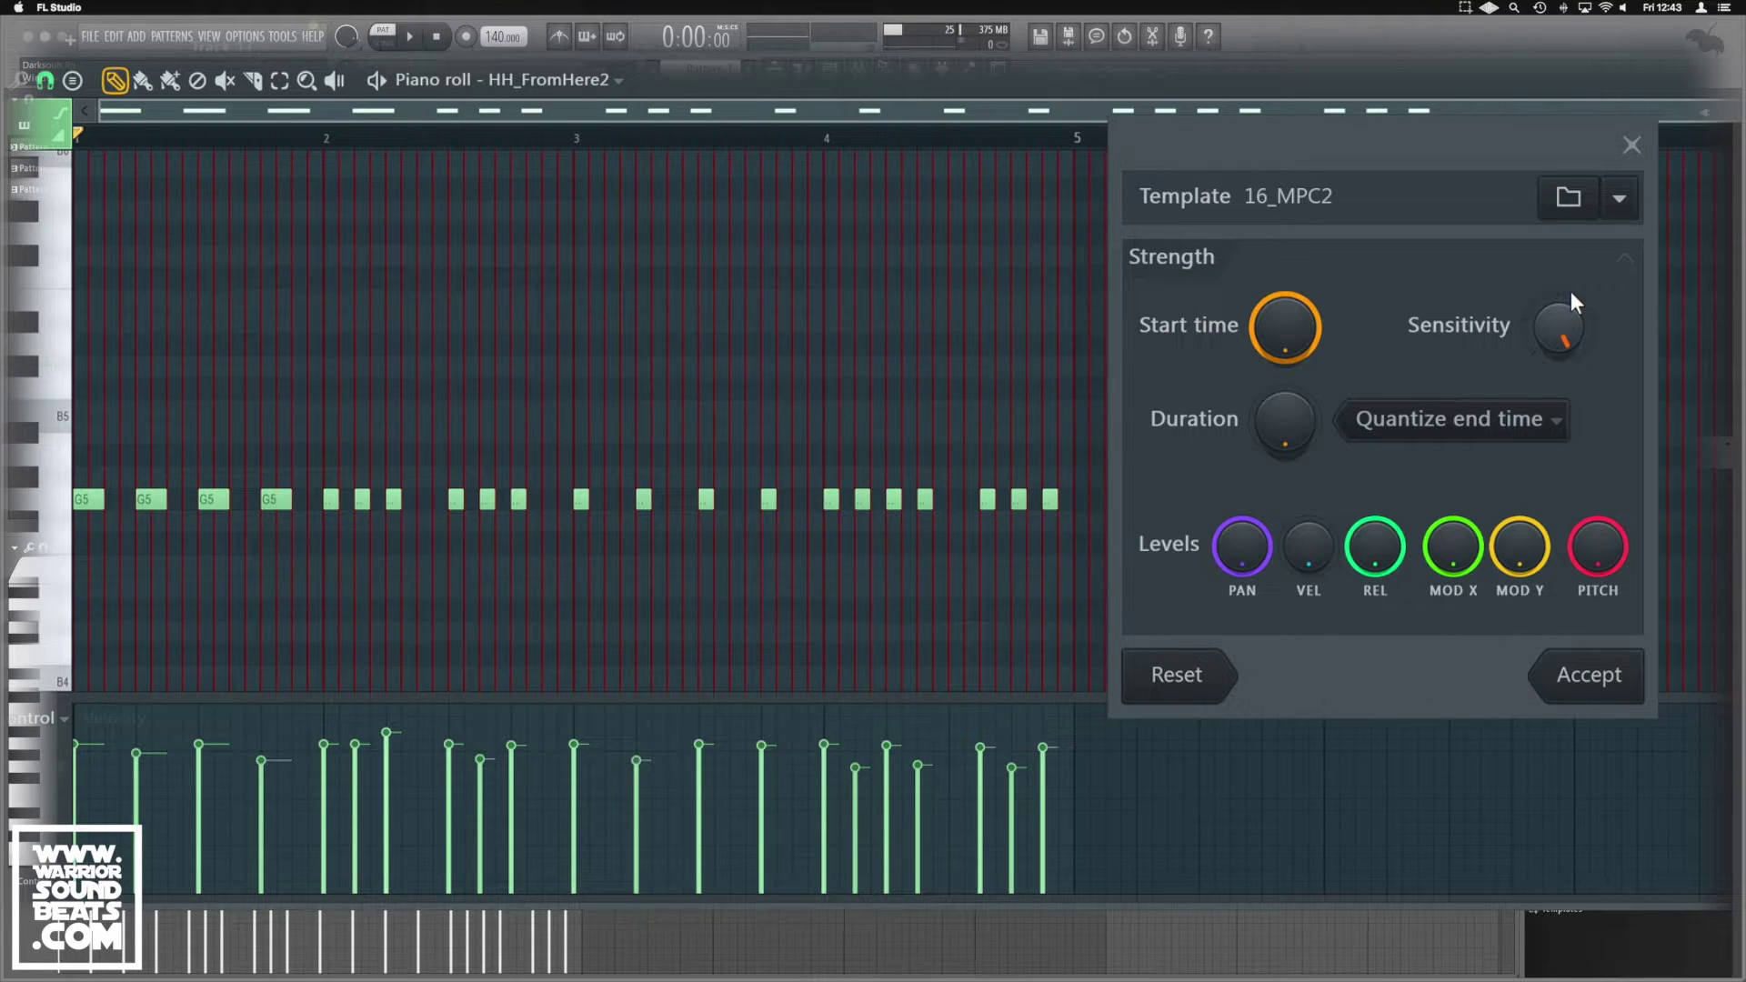
key("space")
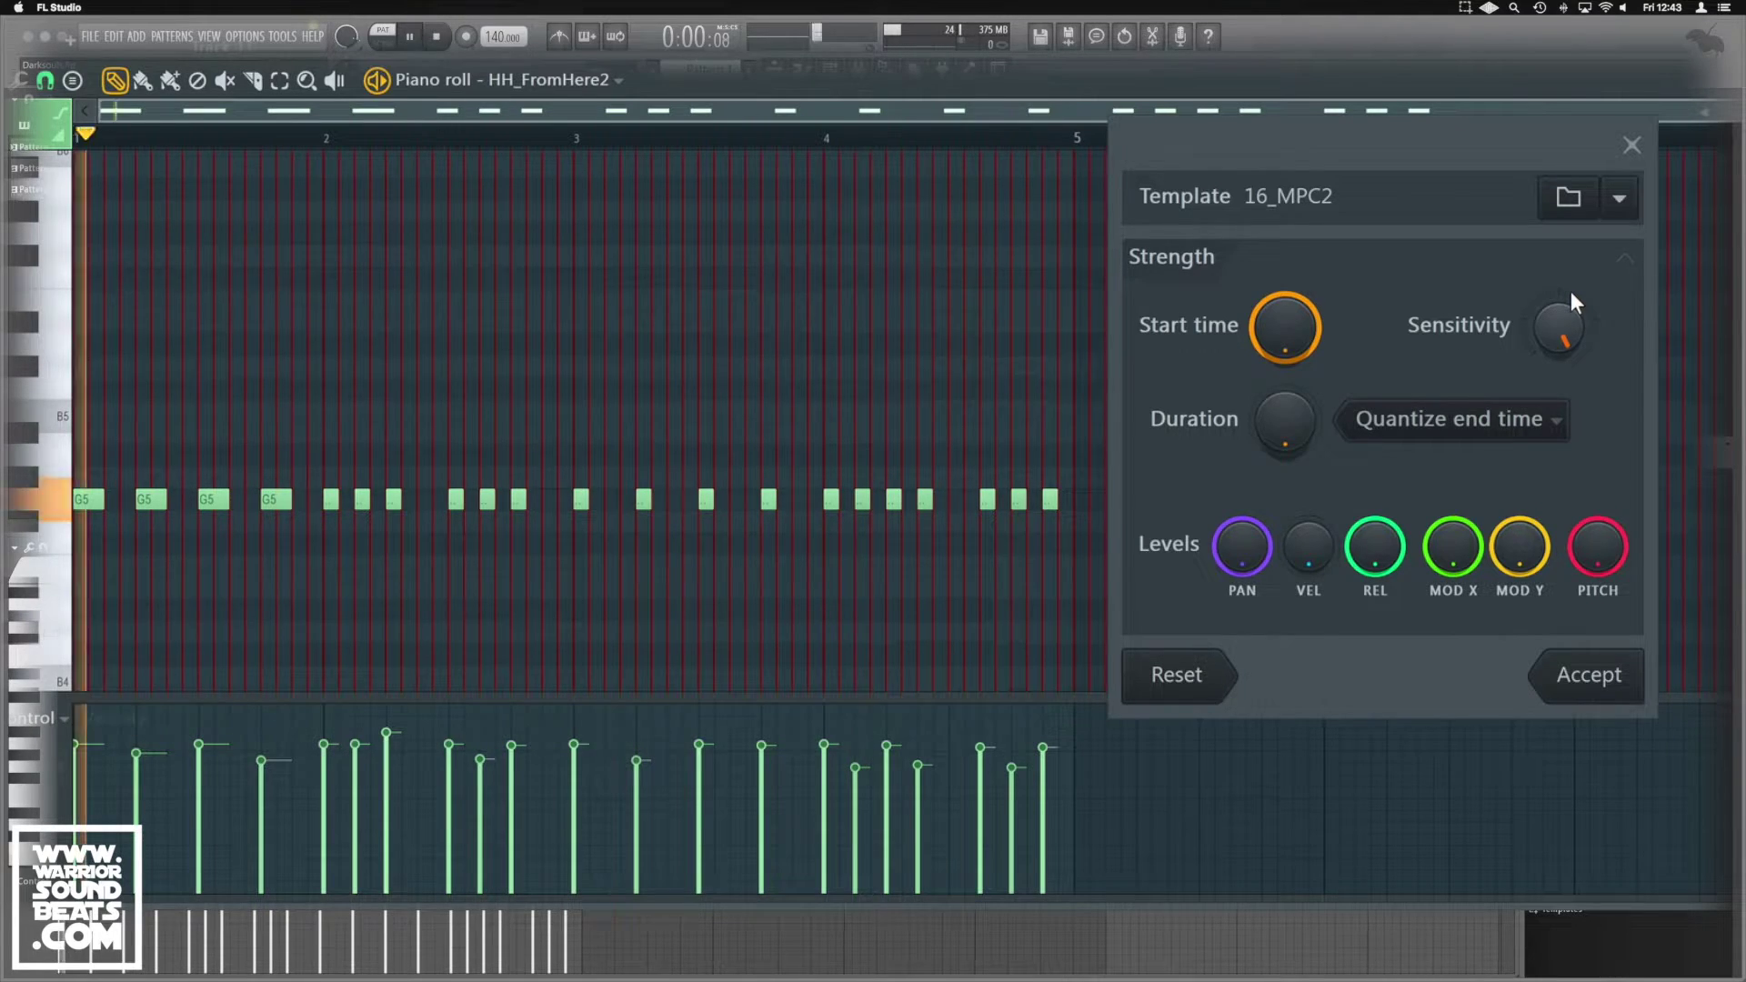
left_click(1619, 198)
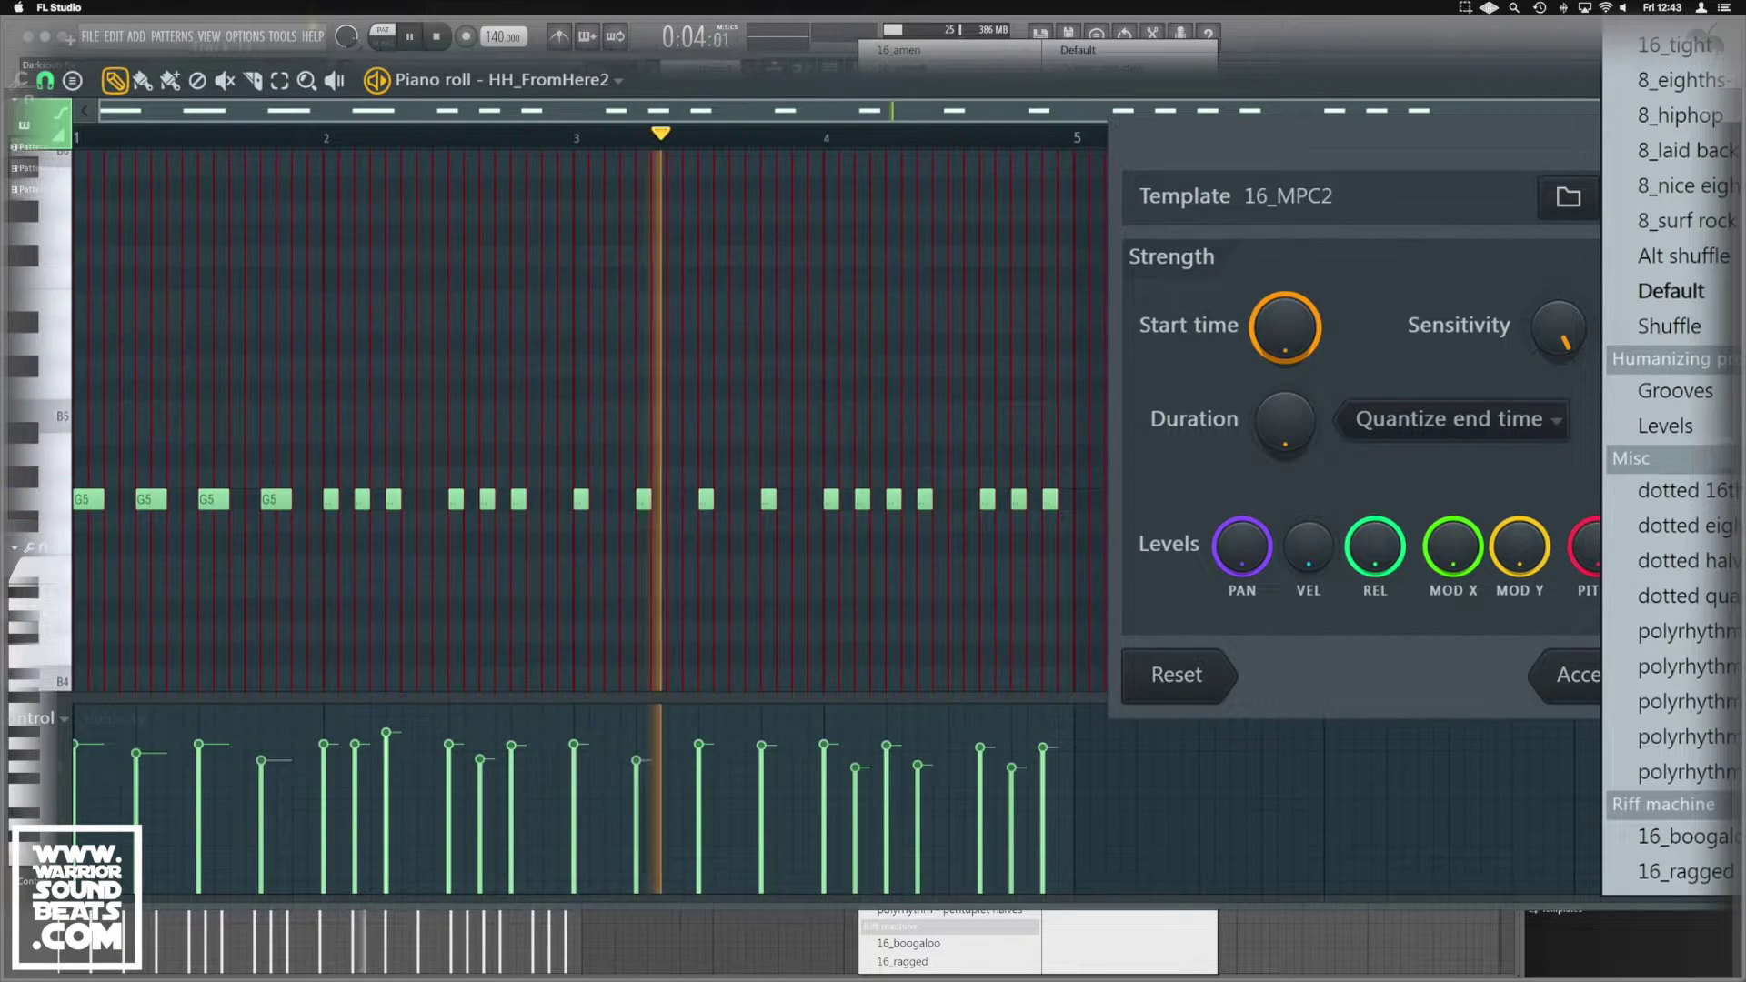
key("Return")
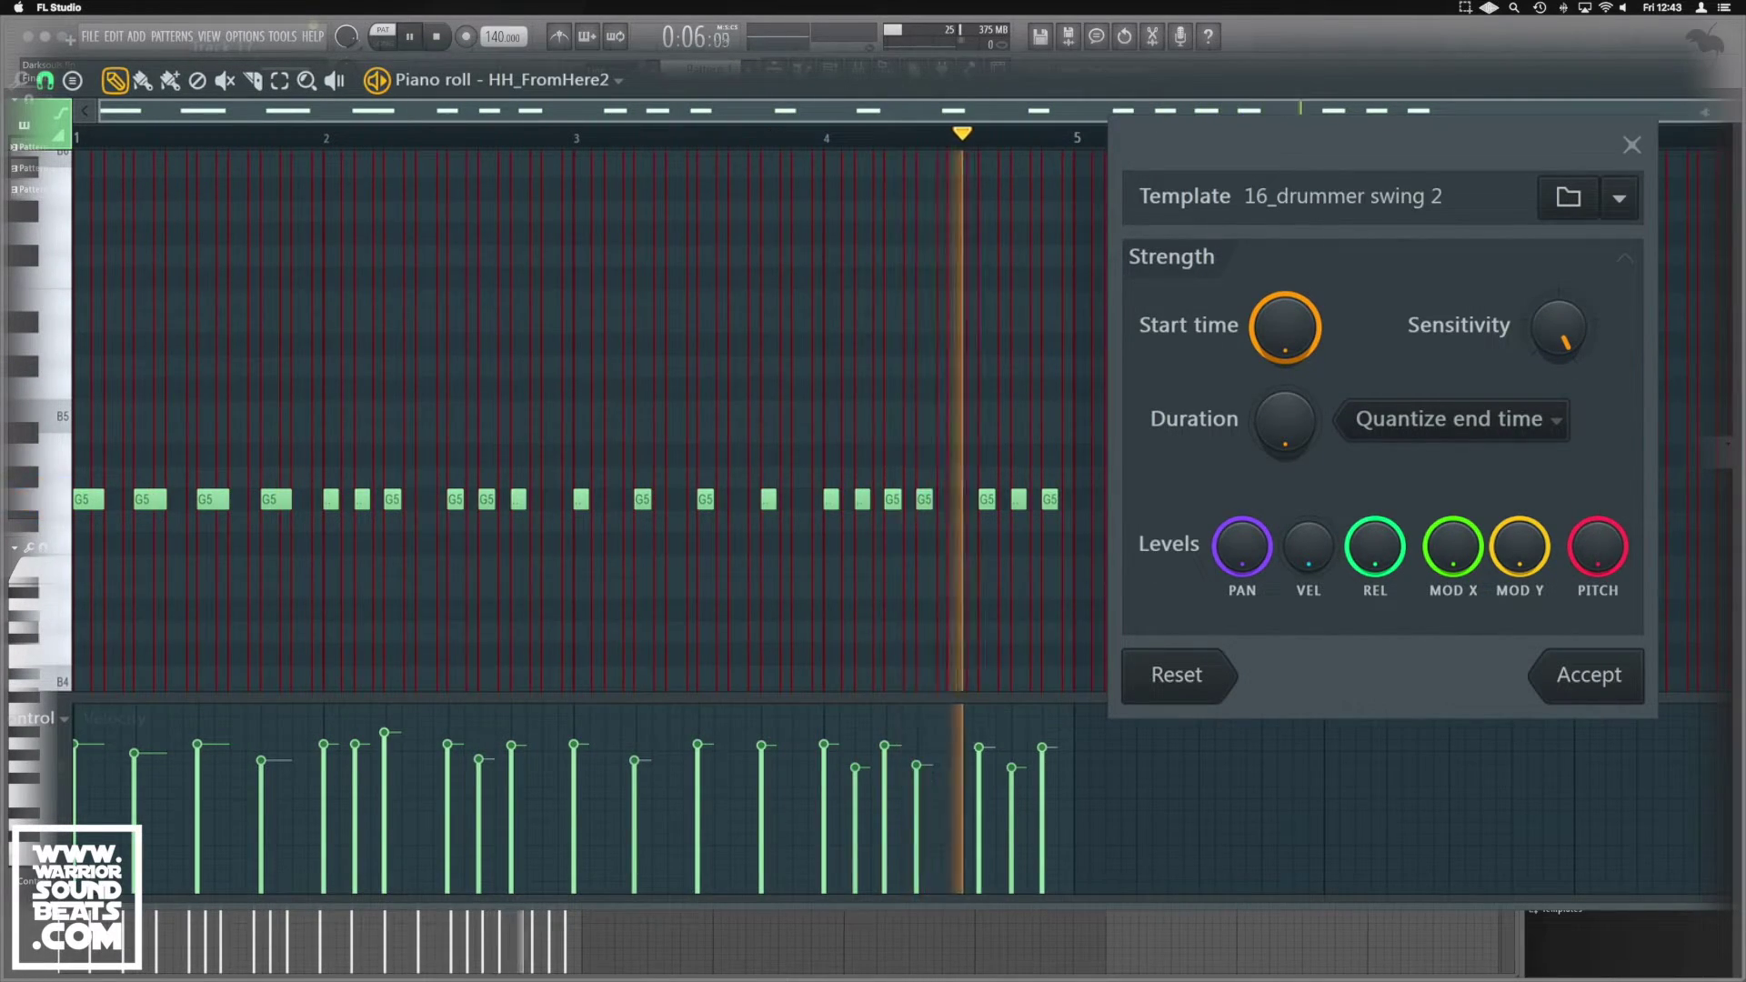
left_click(1619, 214)
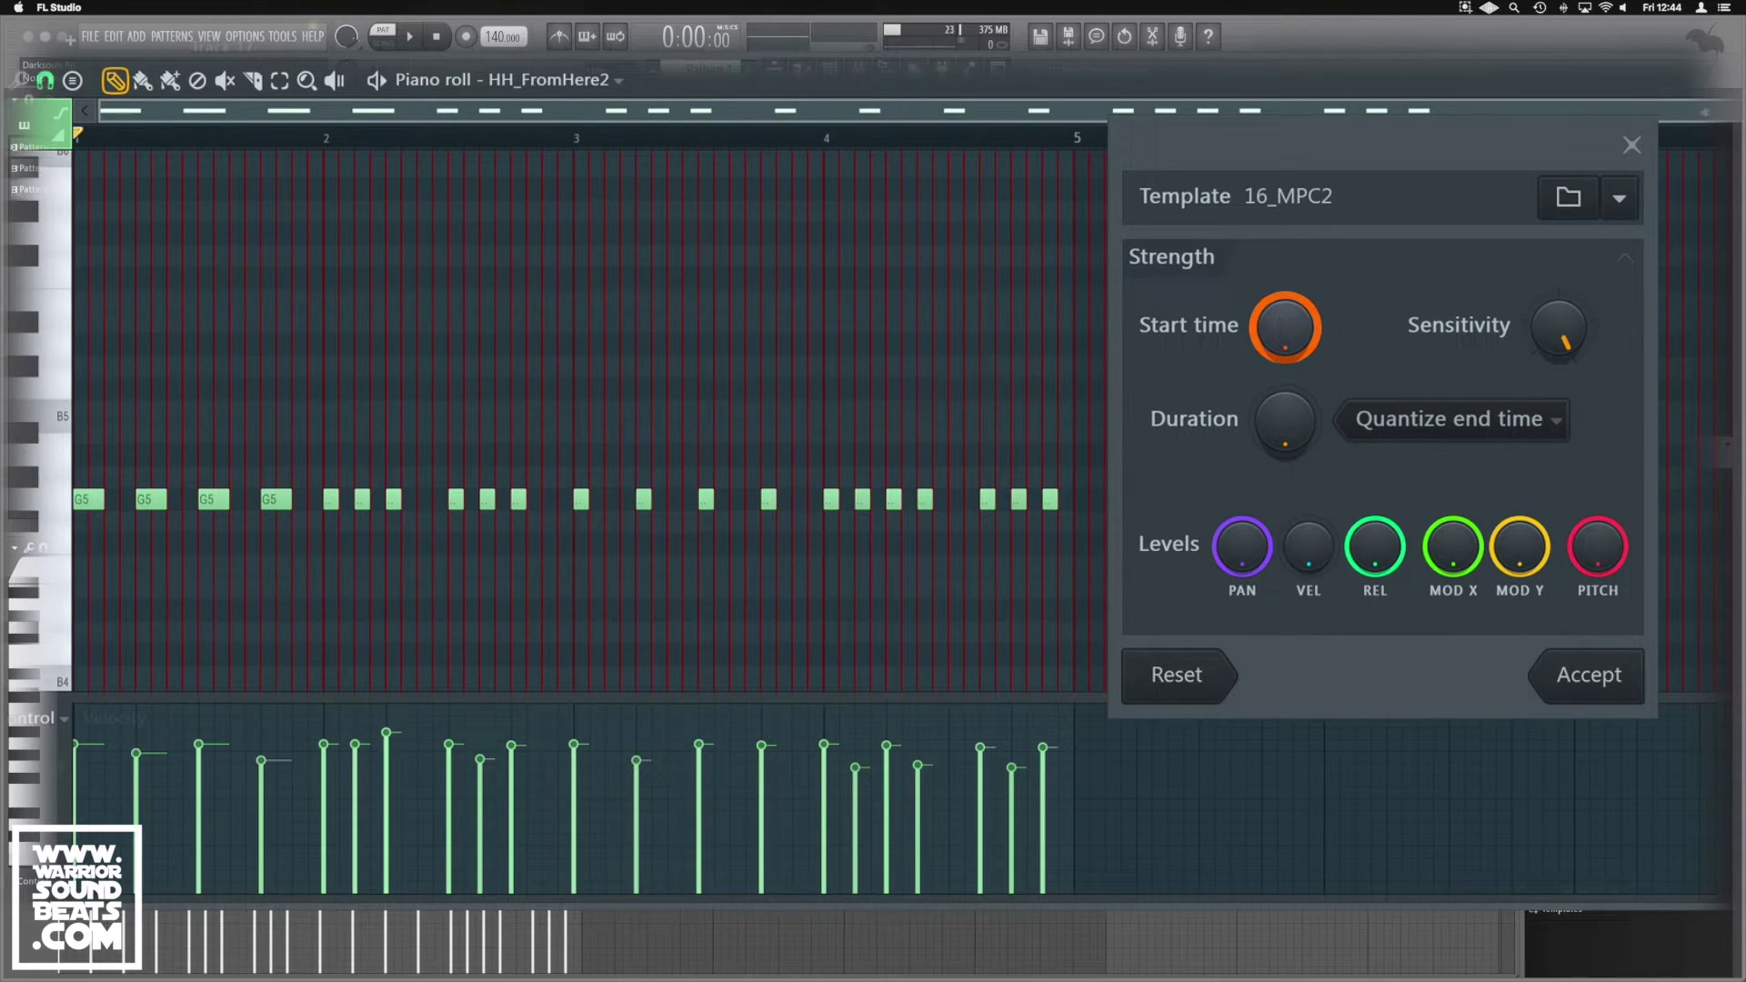
left_click_drag(1285, 327, 1284, 307)
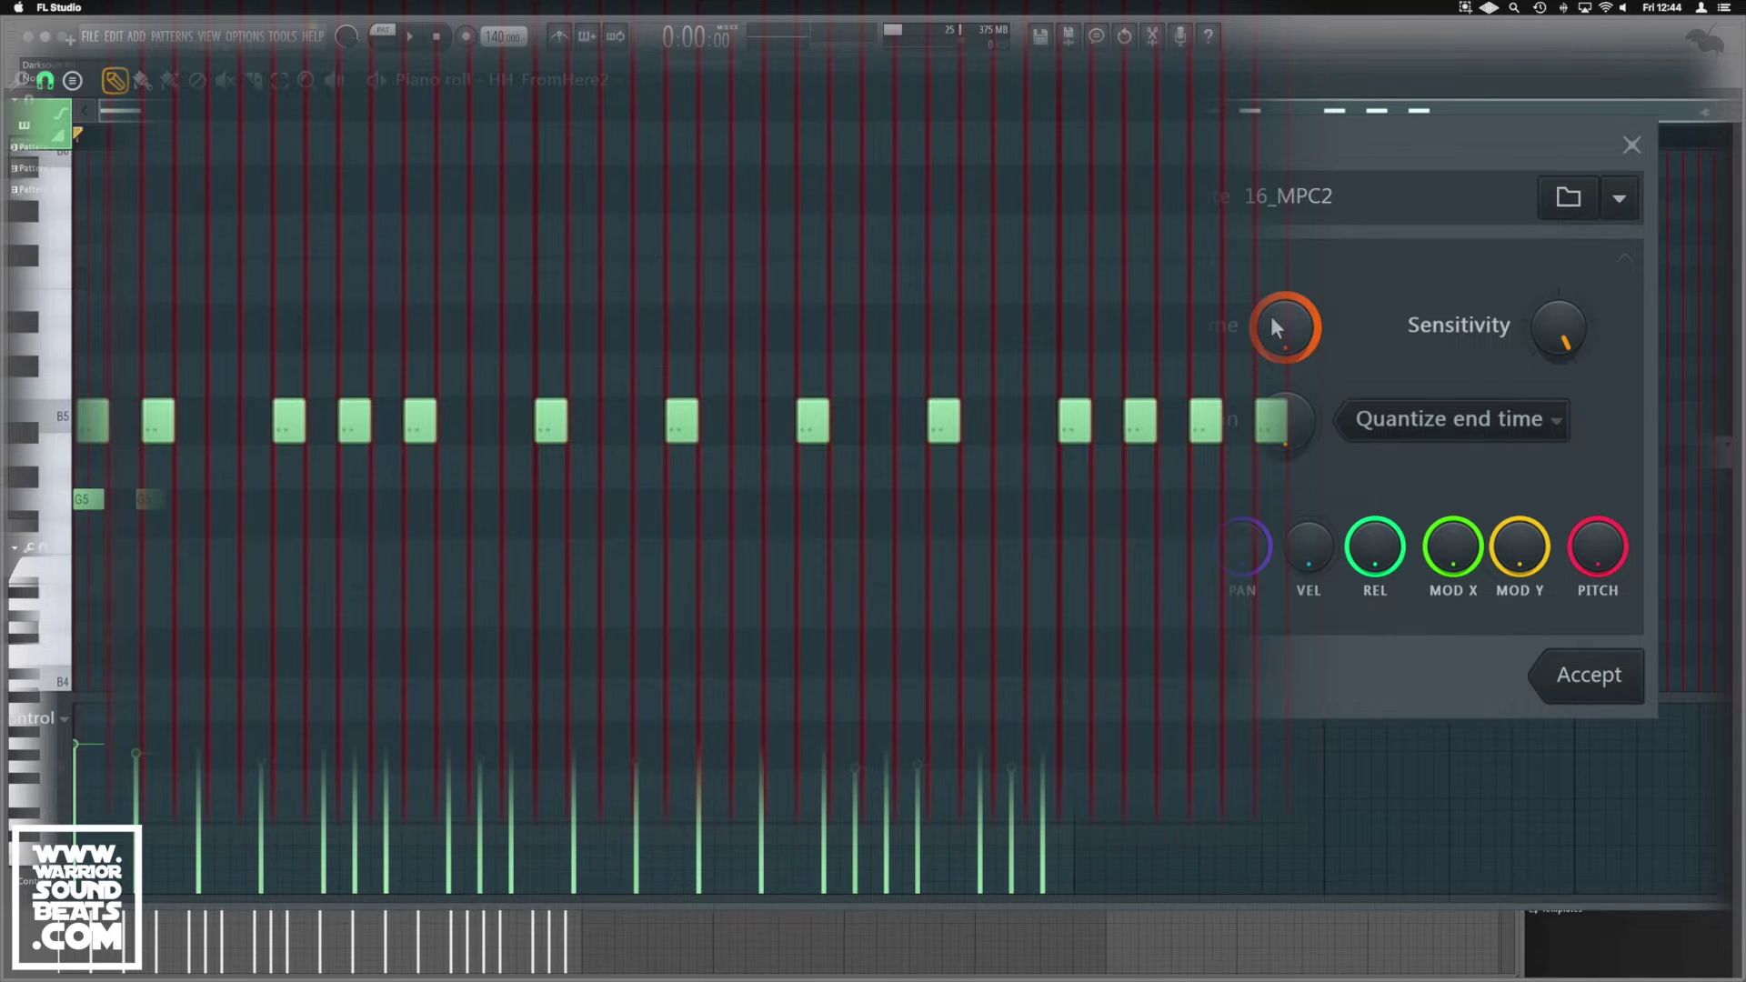
mouse_move(1270, 315)
left_mouse_down()
mouse_move(1270, 272)
mouse_move(1270, 319)
left_mouse_up()
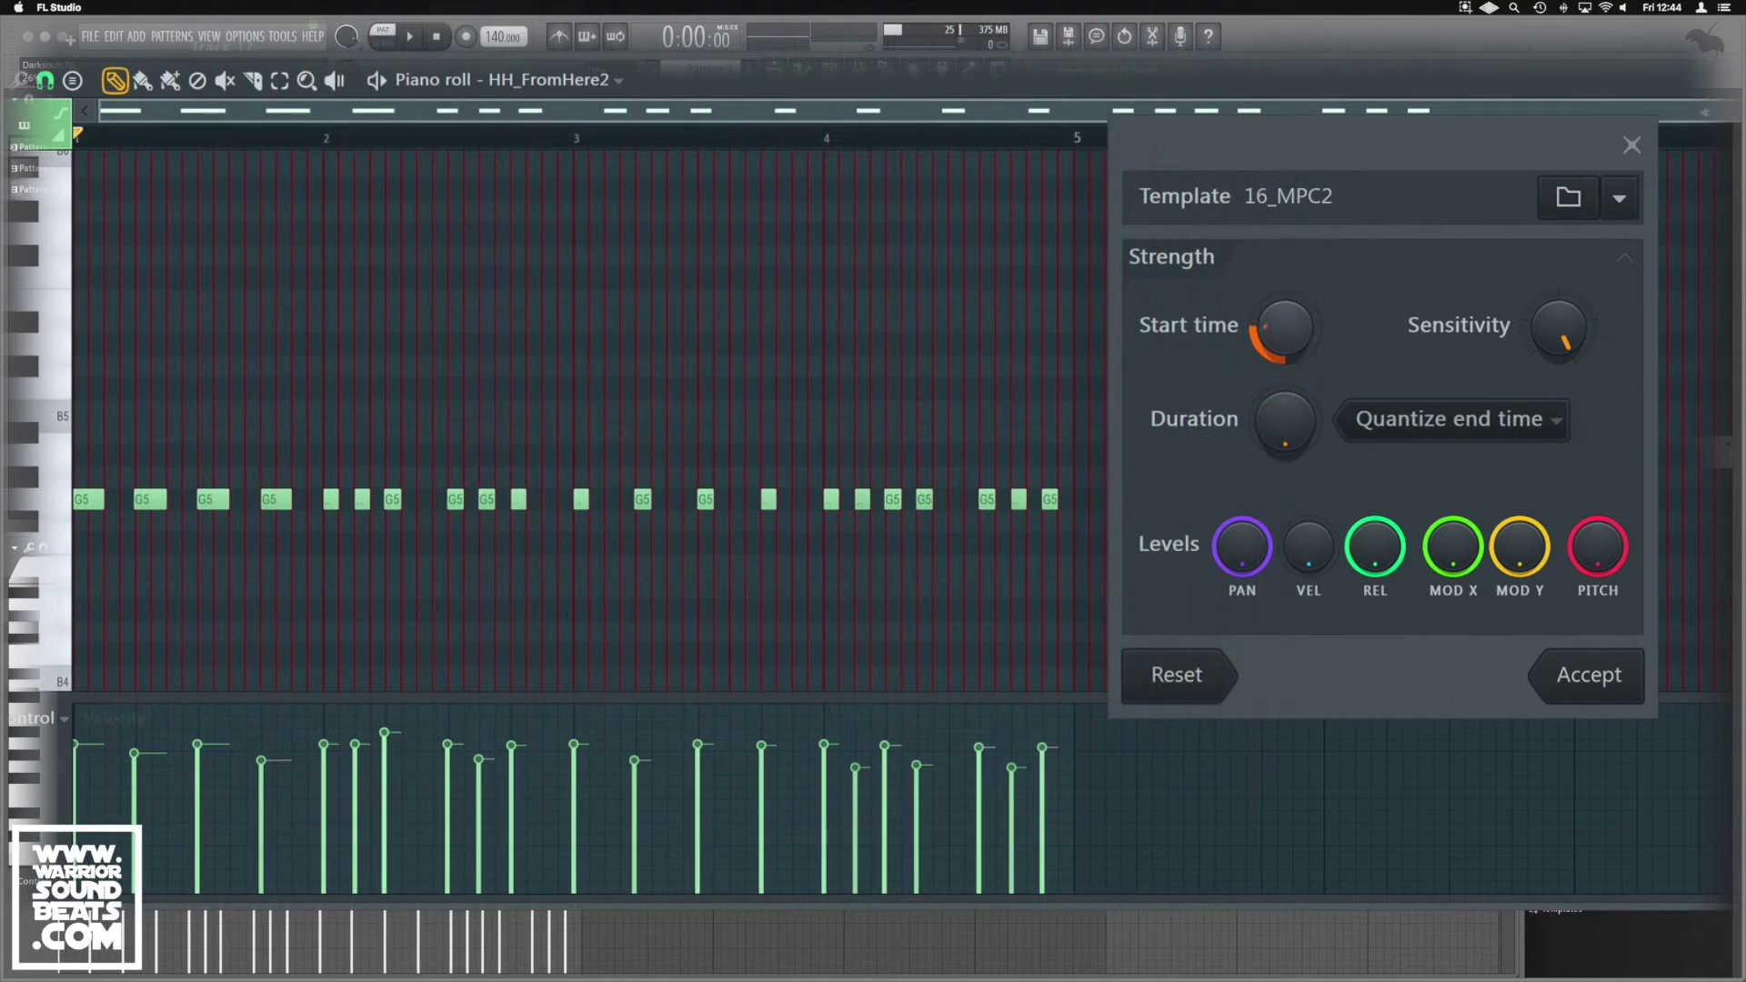
left_click_drag(1283, 327, 1282, 277)
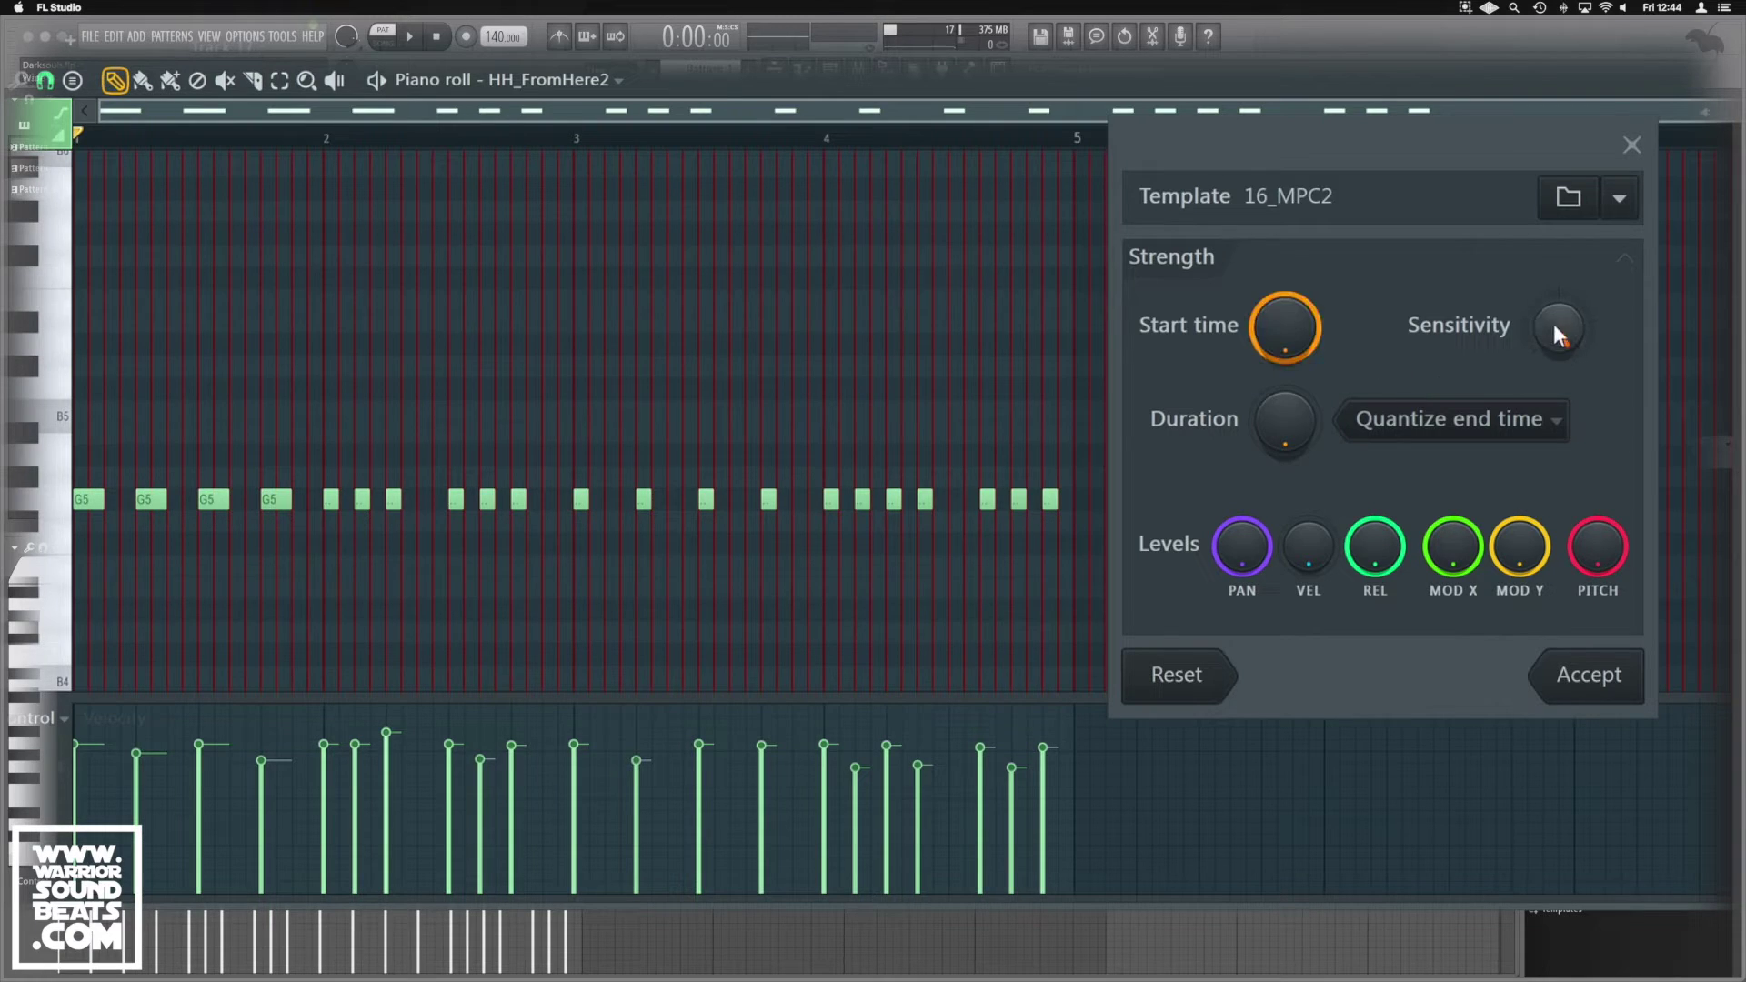
mouse_move(1559, 327)
left_mouse_down()
mouse_move(1559, 300)
mouse_move(1559, 332)
left_mouse_up()
mouse_move(1282, 428)
left_mouse_down()
mouse_move(1282, 382)
mouse_move(1283, 428)
left_mouse_up()
mouse_move(1307, 558)
left_mouse_down()
mouse_move(1307, 637)
mouse_move(1308, 557)
left_mouse_up()
key("space")
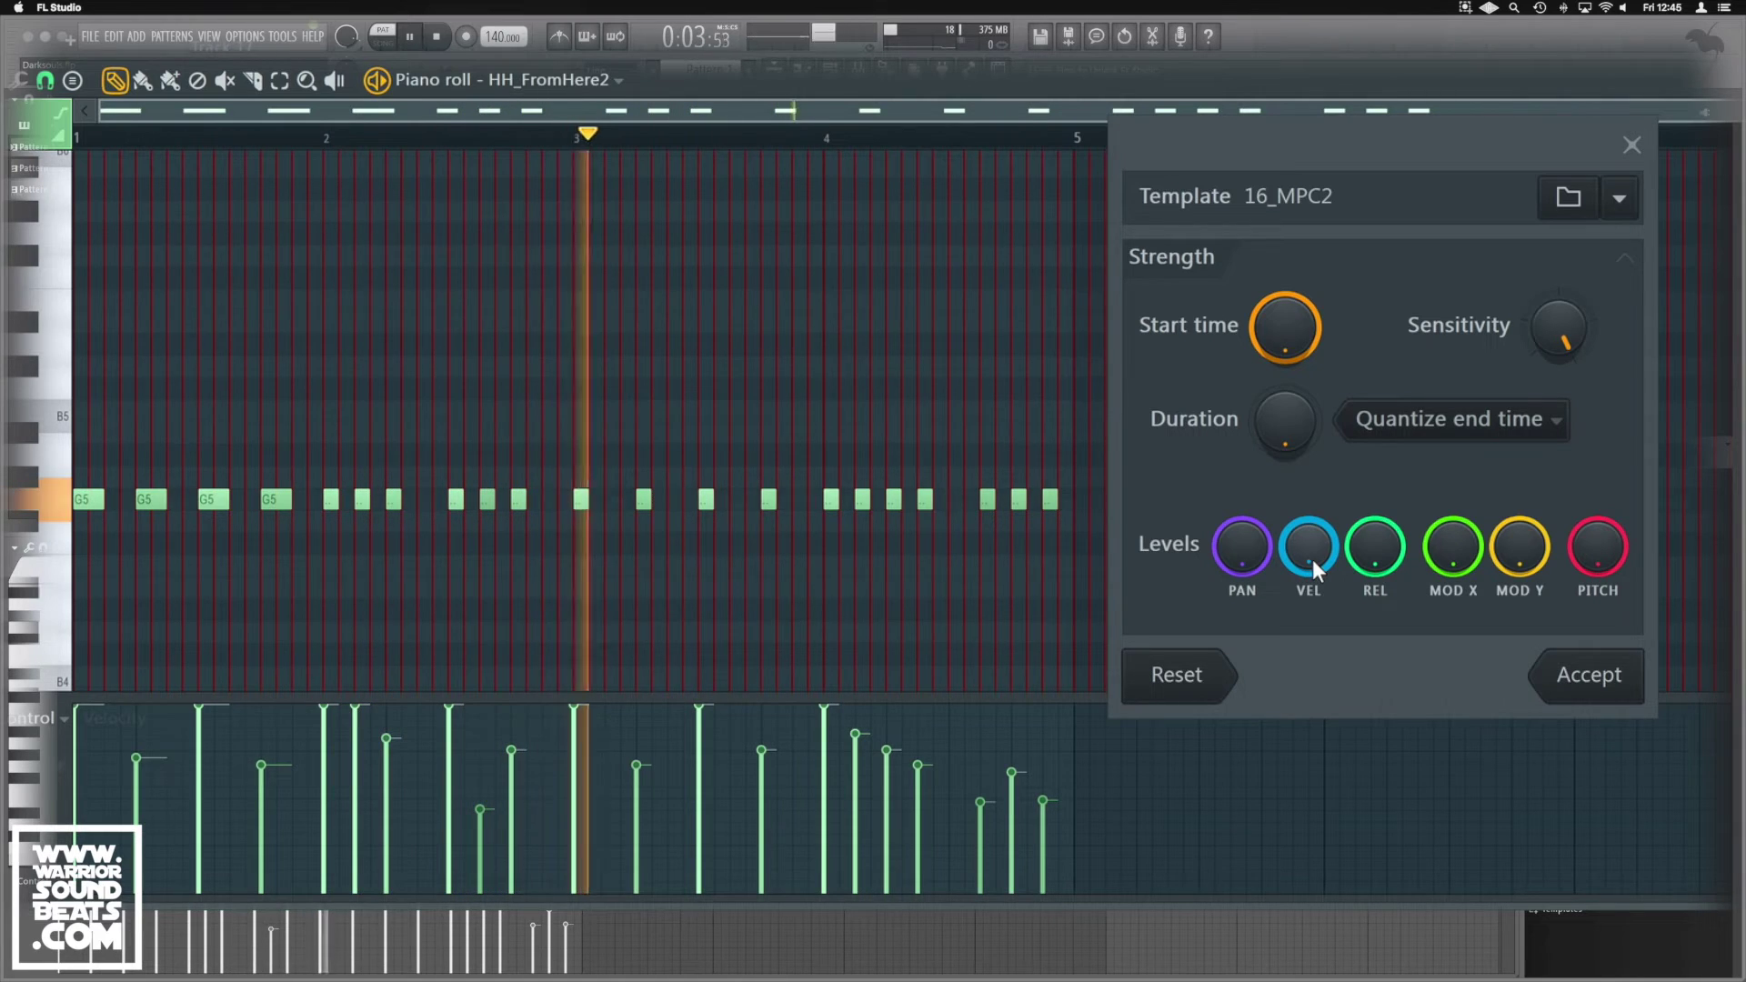
left_click_drag(1315, 540, 1313, 544)
key("space")
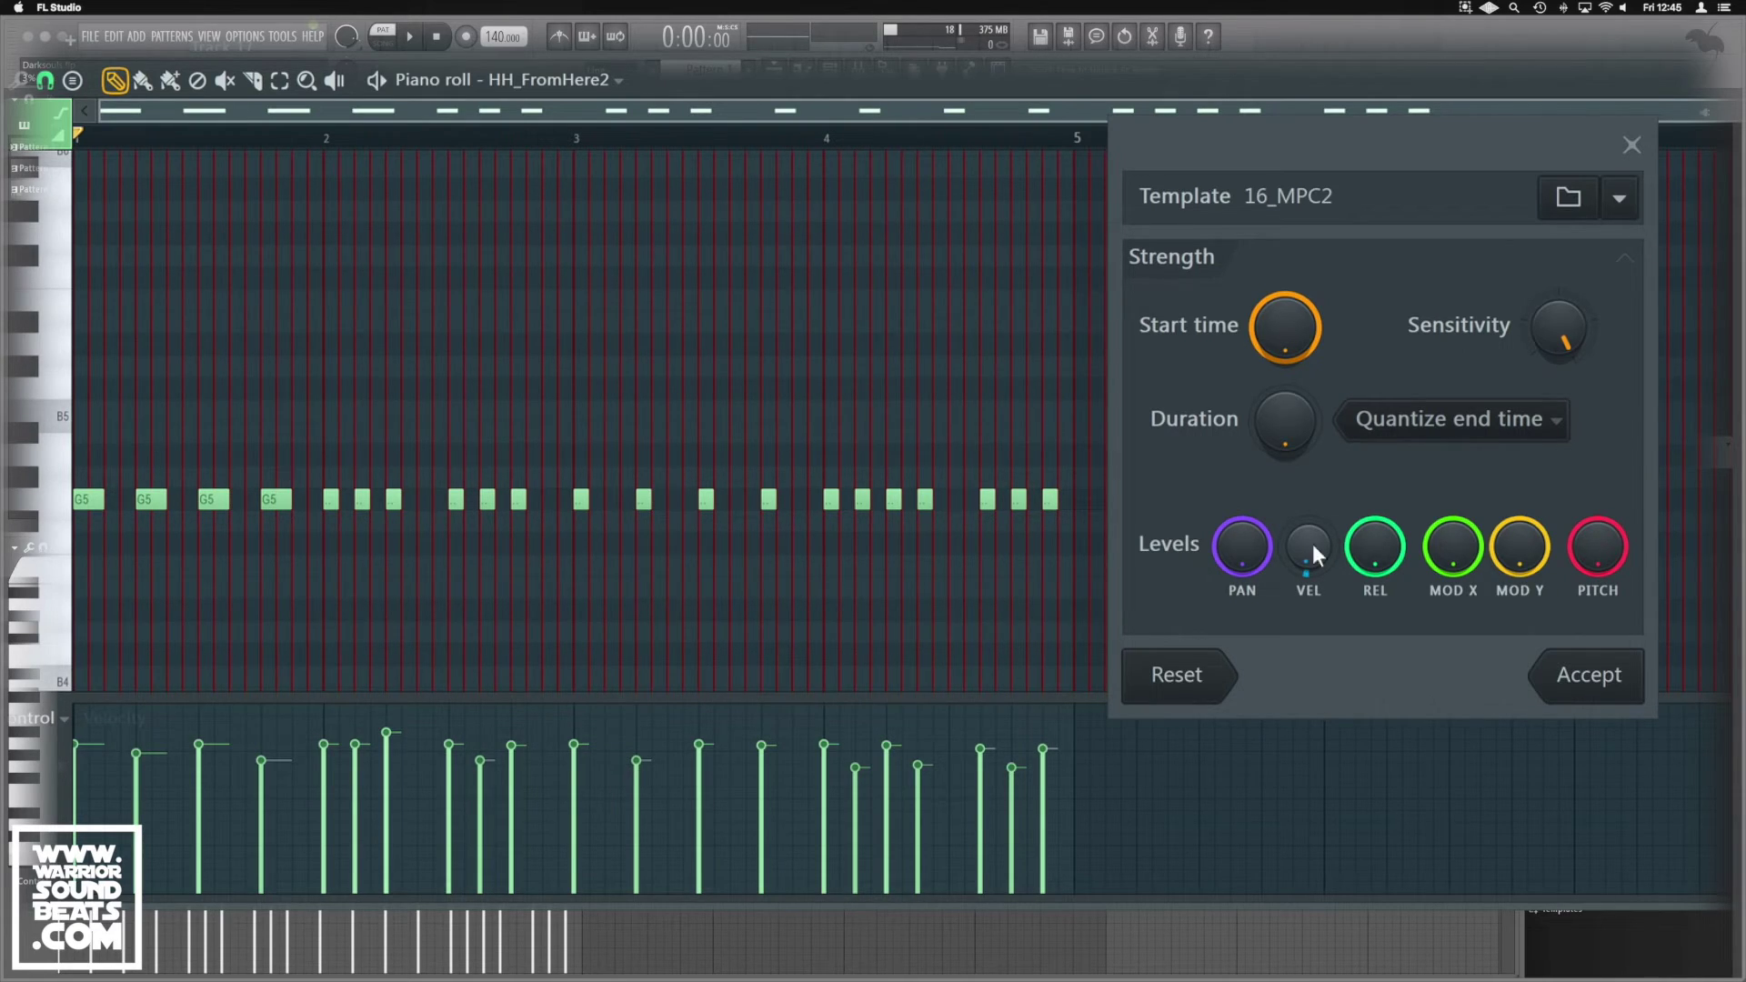
mouse_move(1313, 546)
left_mouse_down()
mouse_move(1313, 563)
mouse_move(1310, 543)
left_mouse_up()
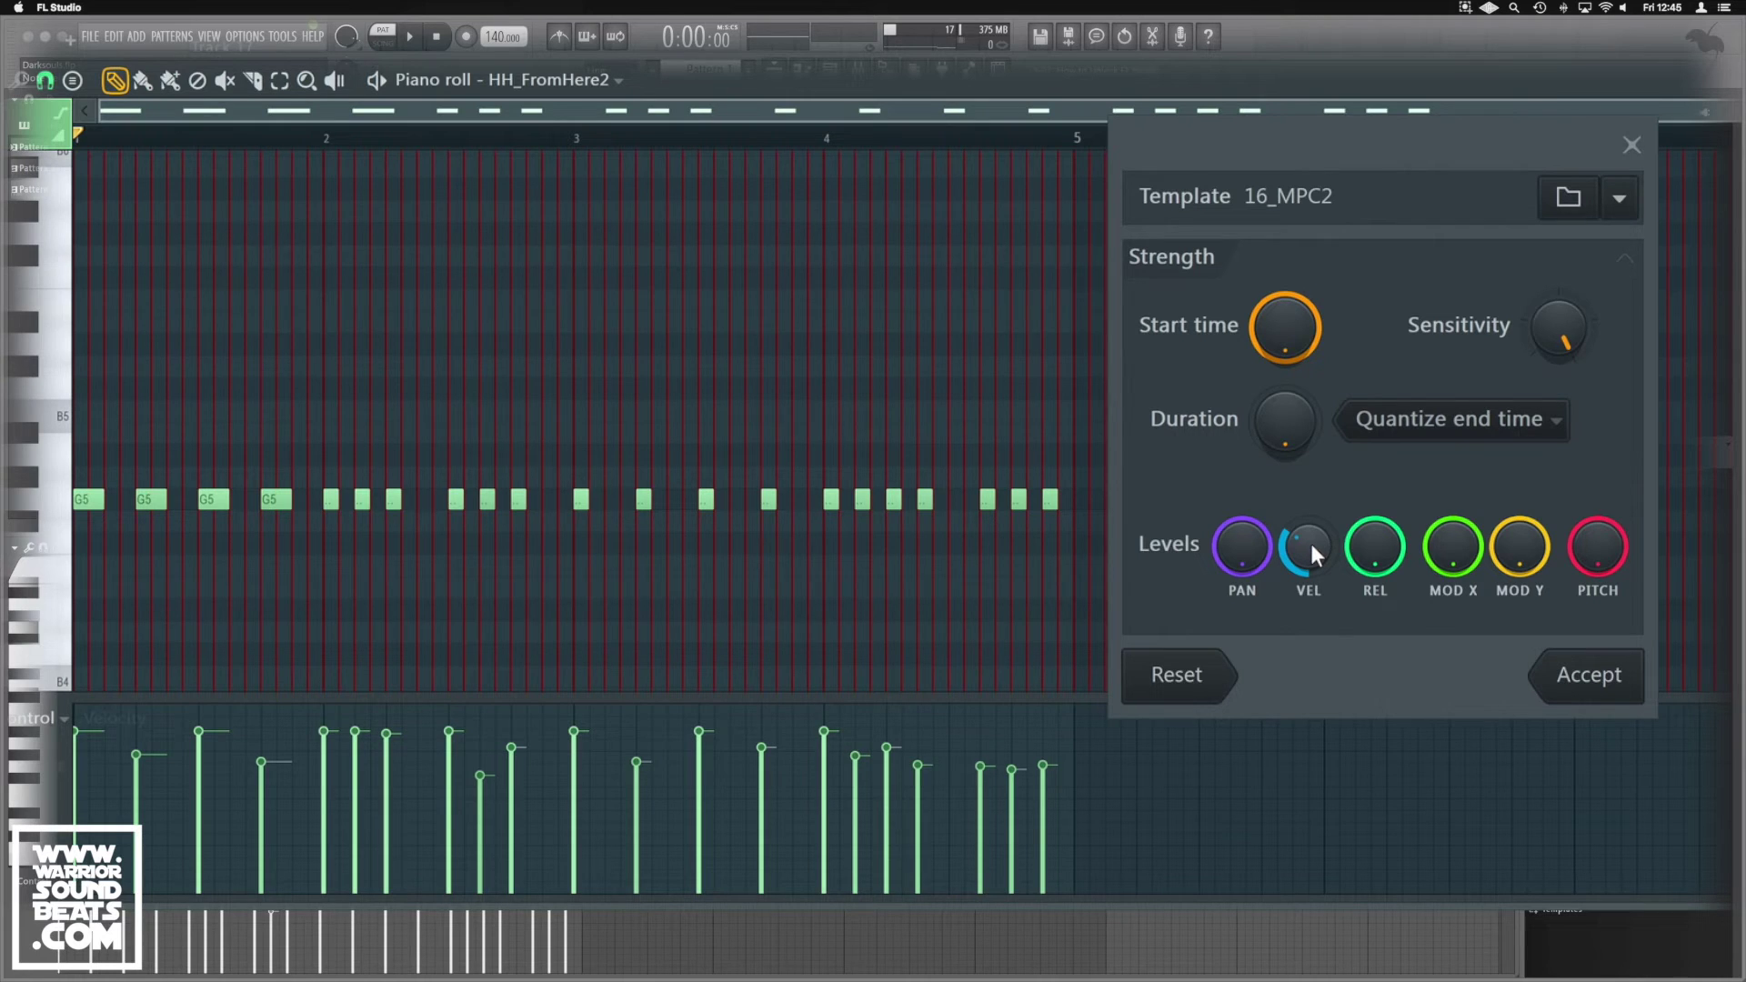
key("space")
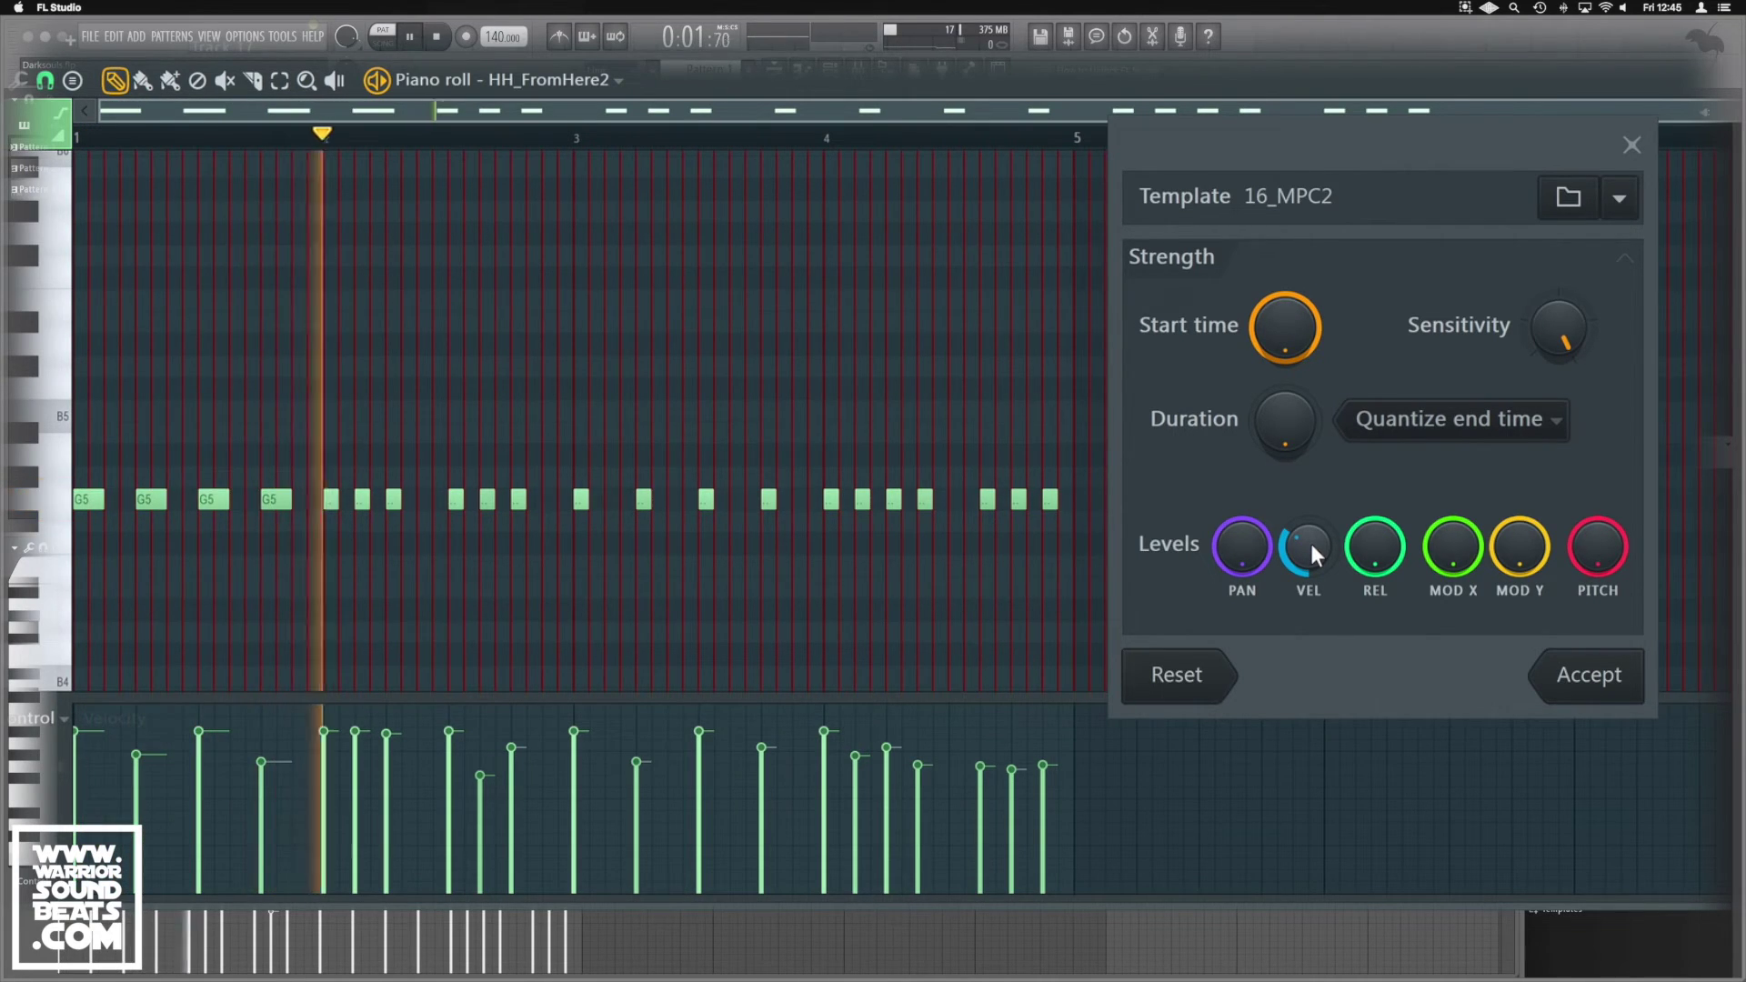
left_click_drag(1310, 539, 1310, 554)
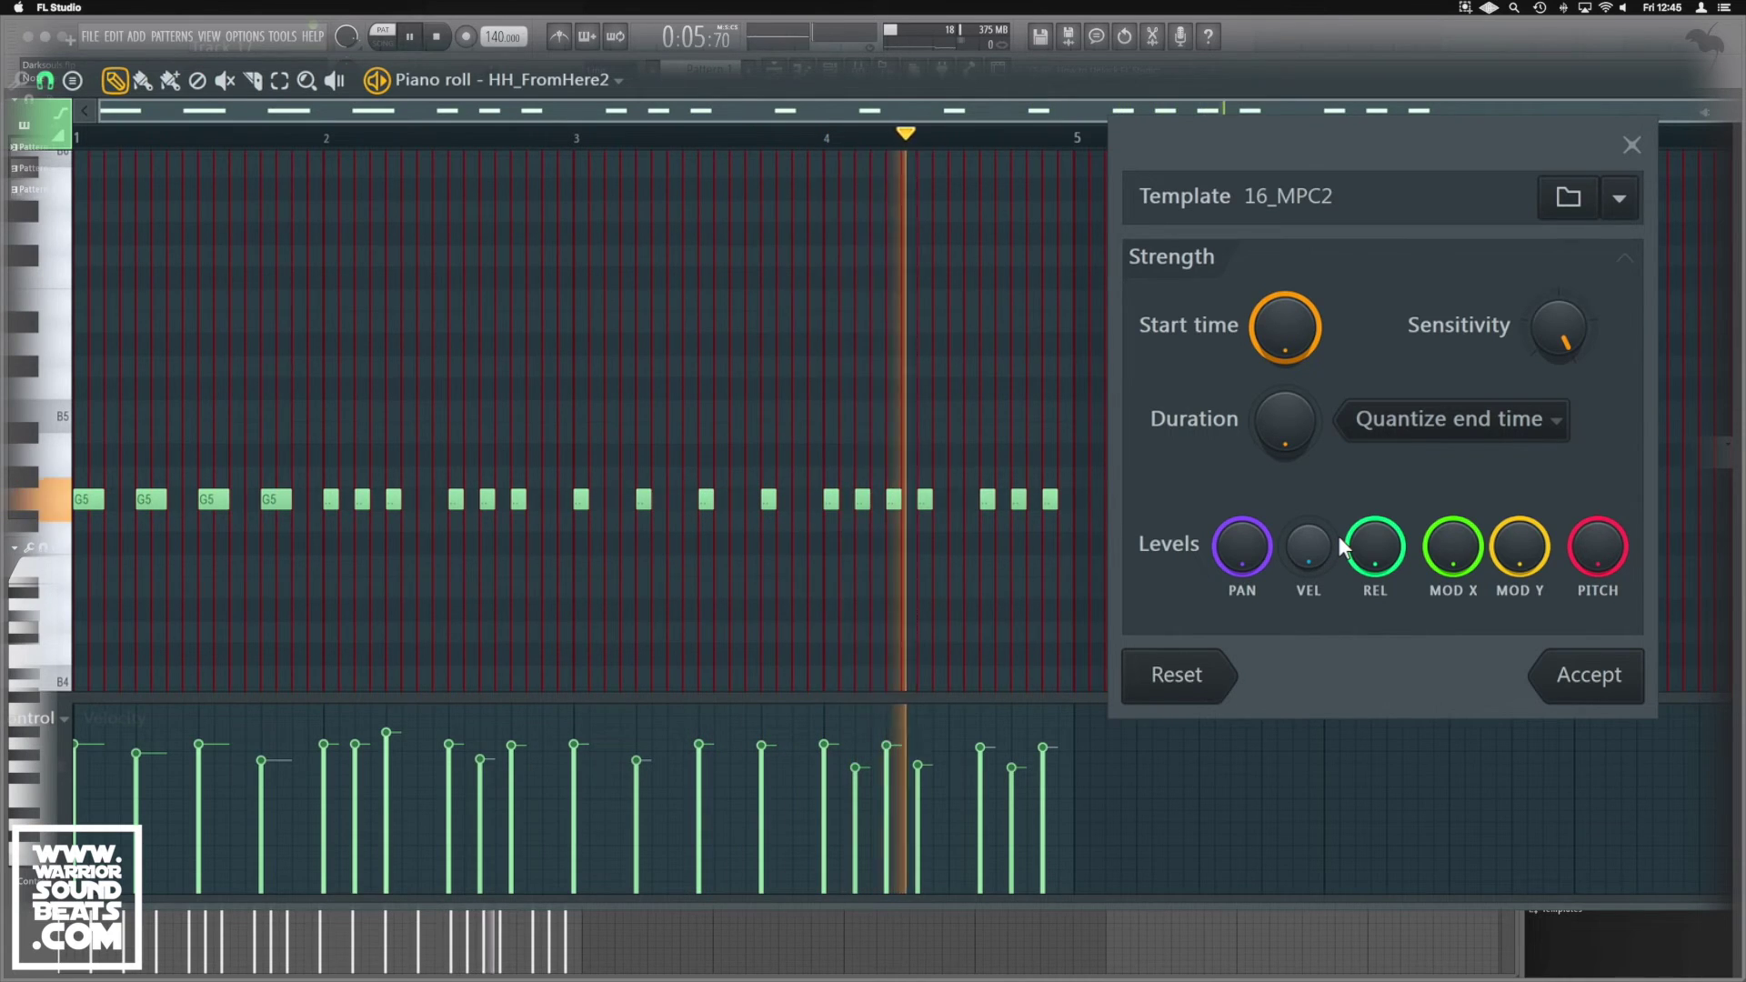
key("space")
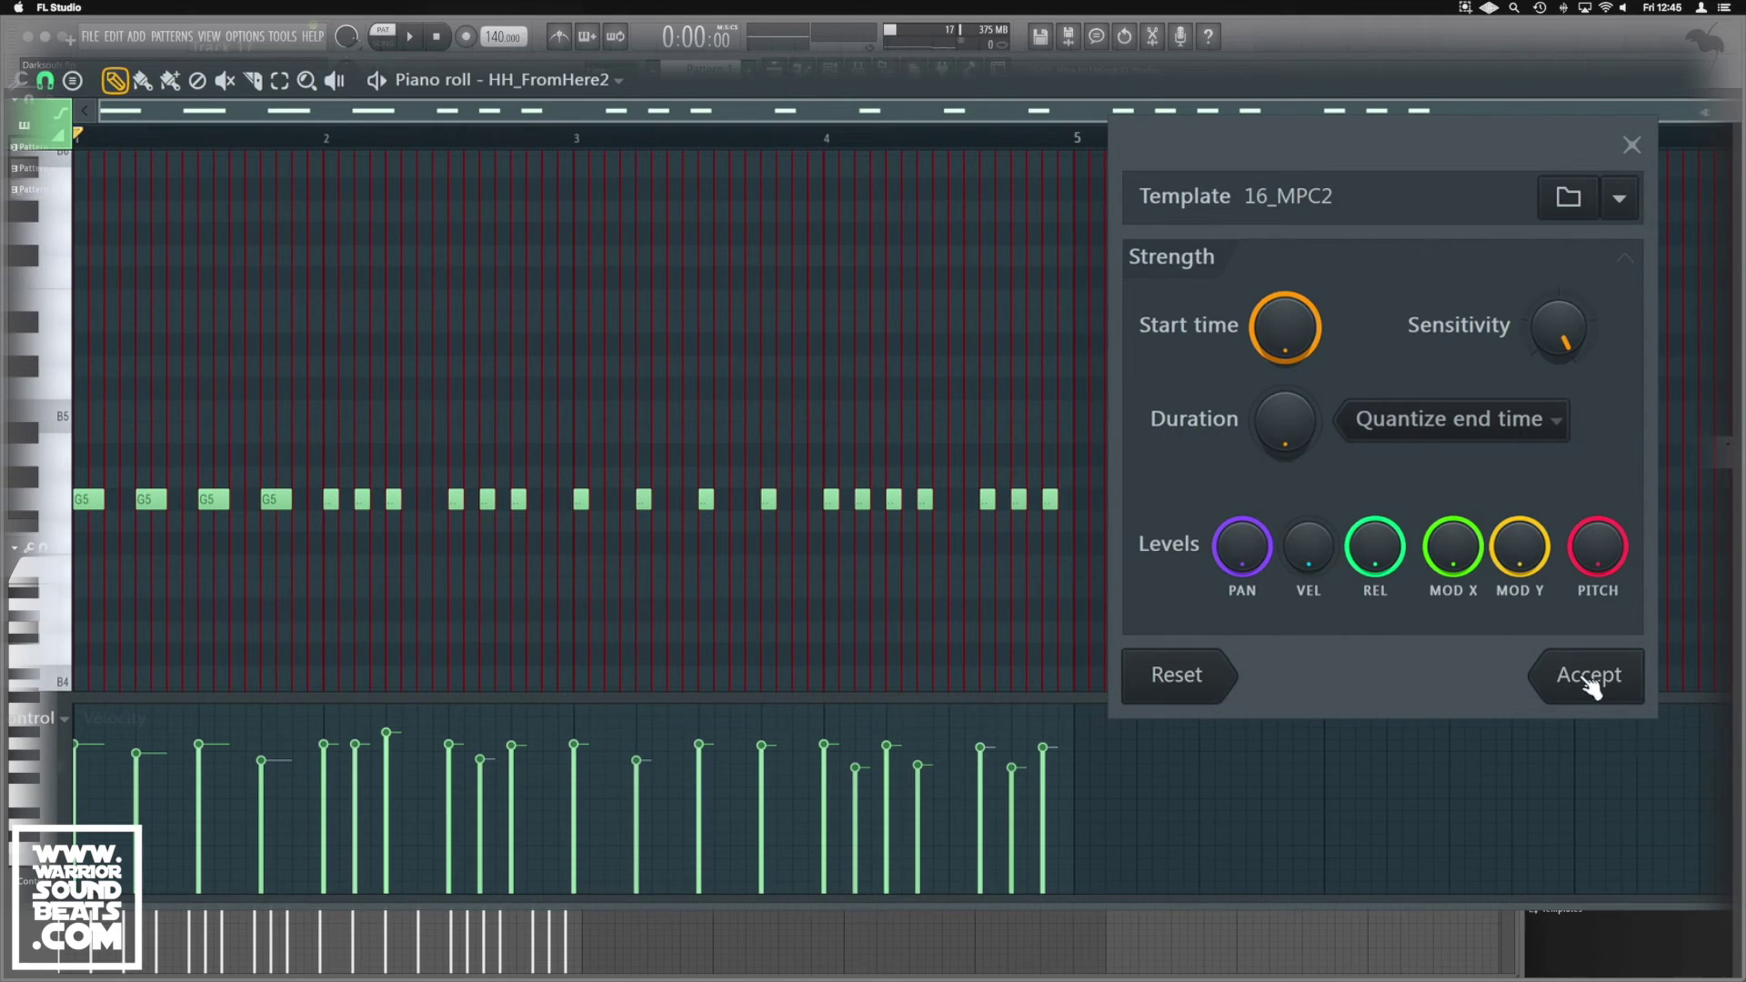
Close the Quantize tool window
left_click(1633, 144)
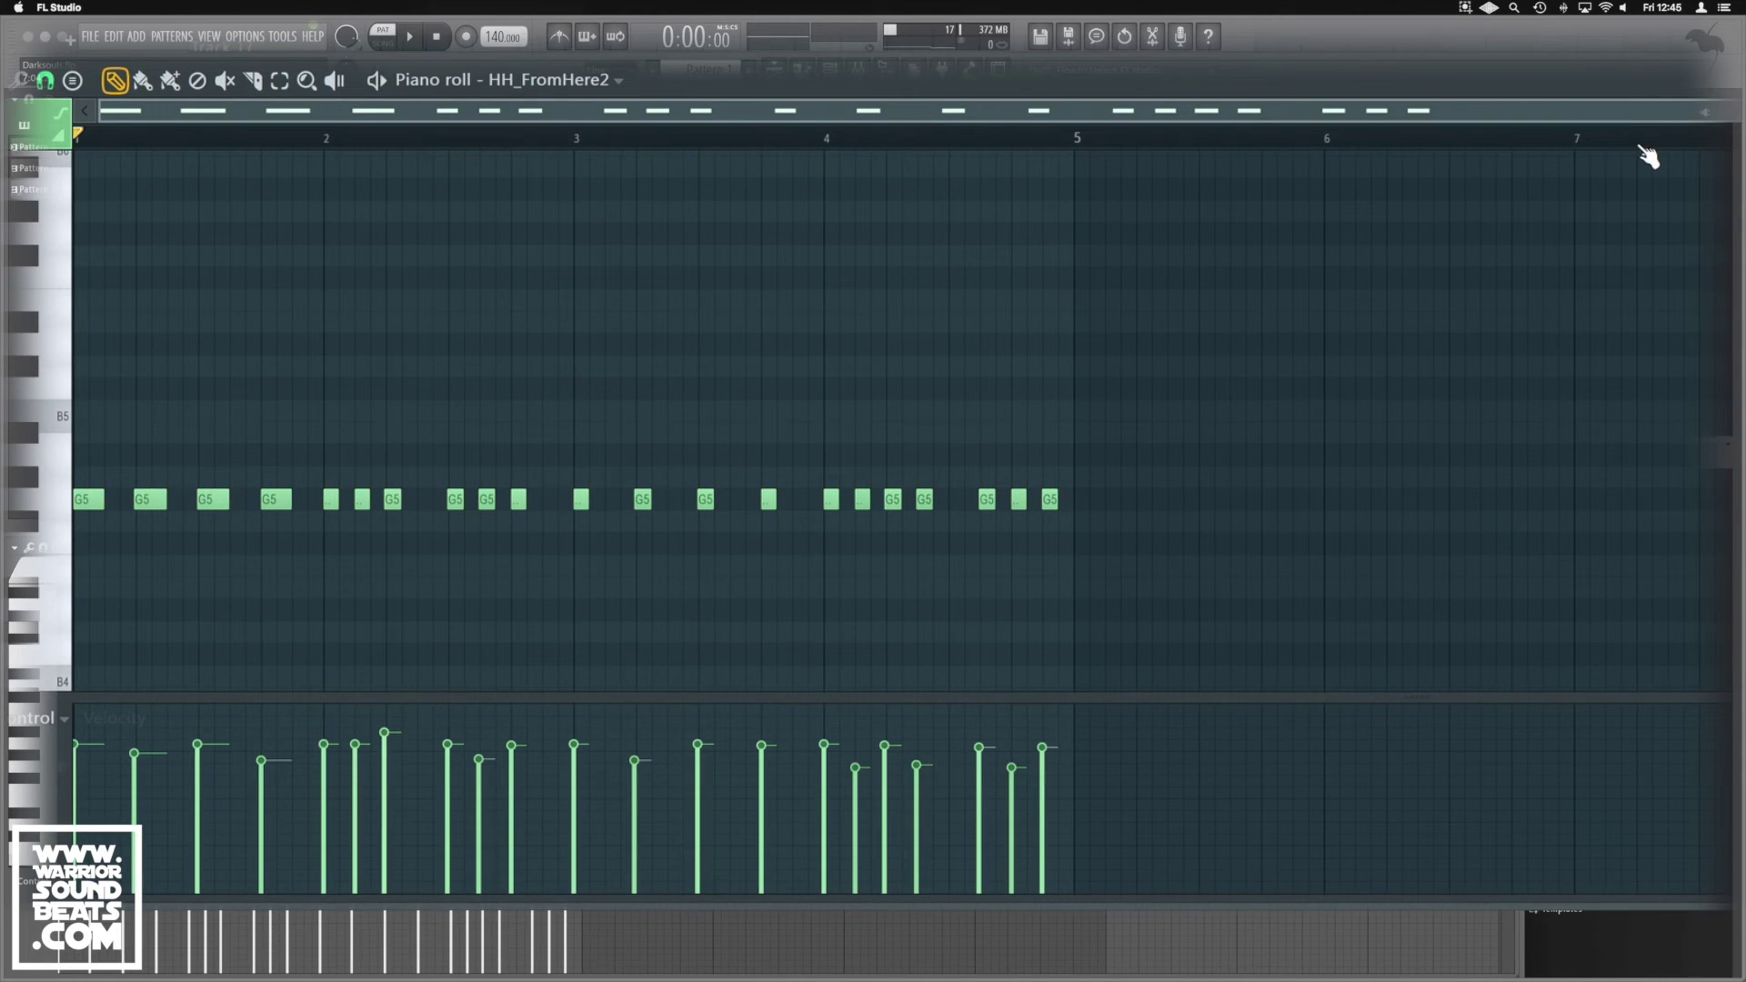